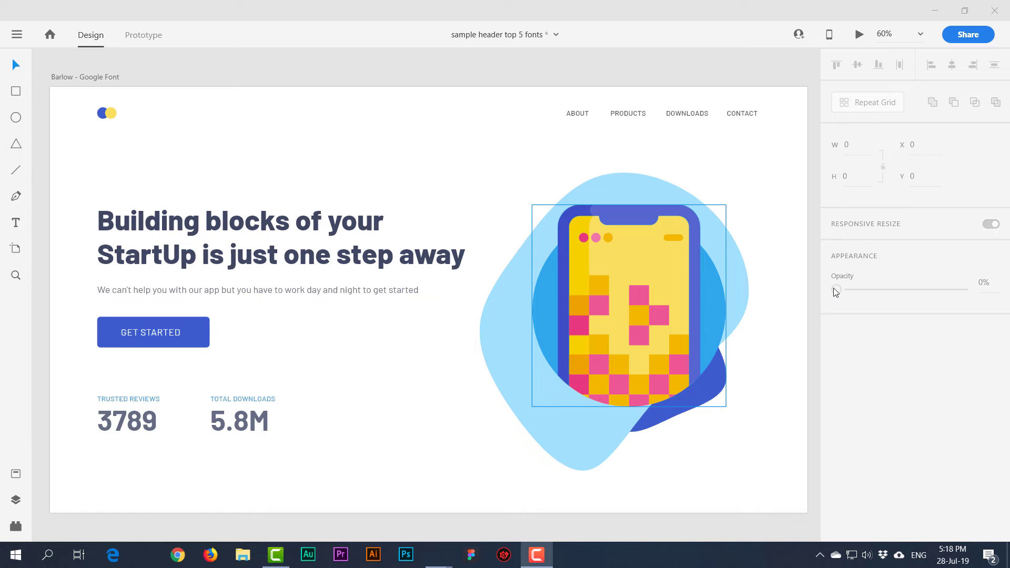
Step: Inspect the Barlow artboard's heading and subheading text, preview the header design full screen, and close the preview
click(369, 52)
click(353, 258)
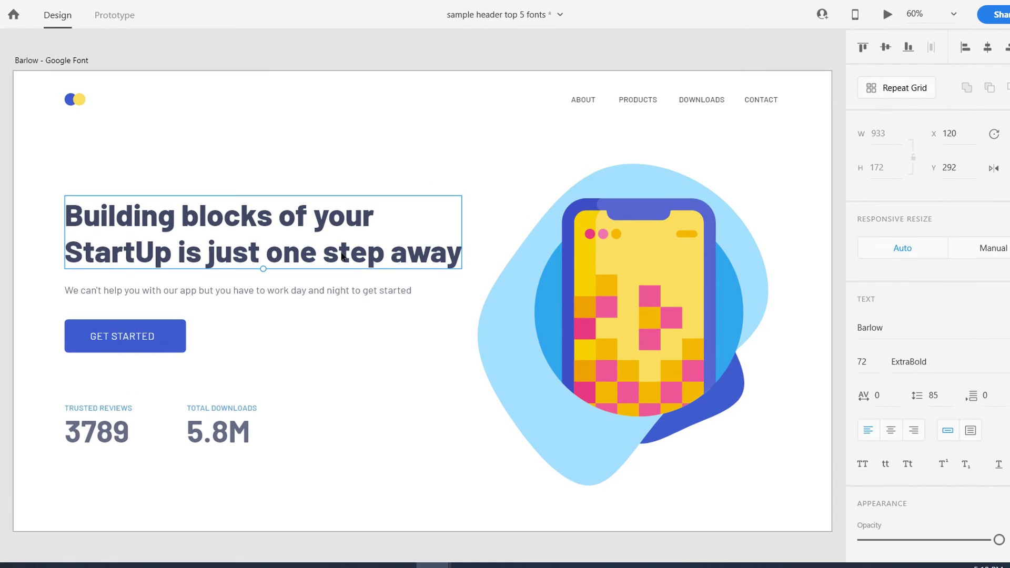
click(364, 285)
click(888, 16)
double_click(596, 6)
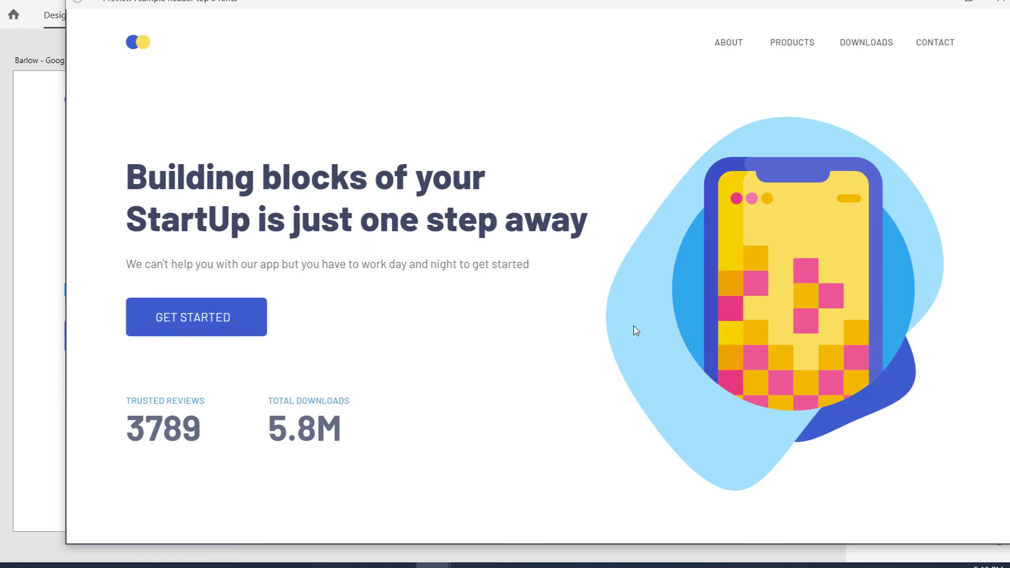
click(968, 3)
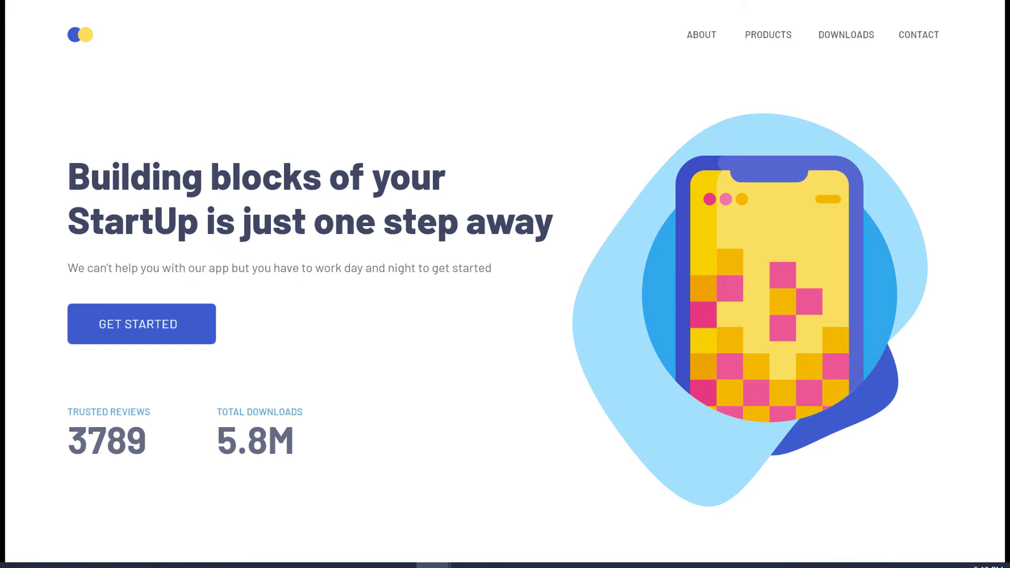
key(Escape)
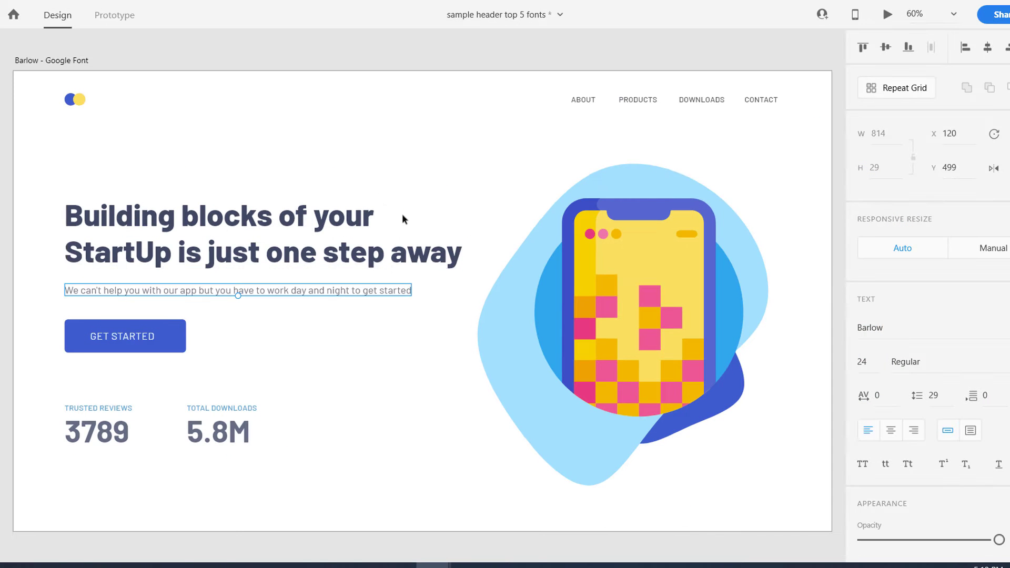
Step: Preview the Inter artboard to examine the header in that font, and close the preview
click(239, 81)
scroll(381, 101, down, 3)
scroll(380, 101, down, 10)
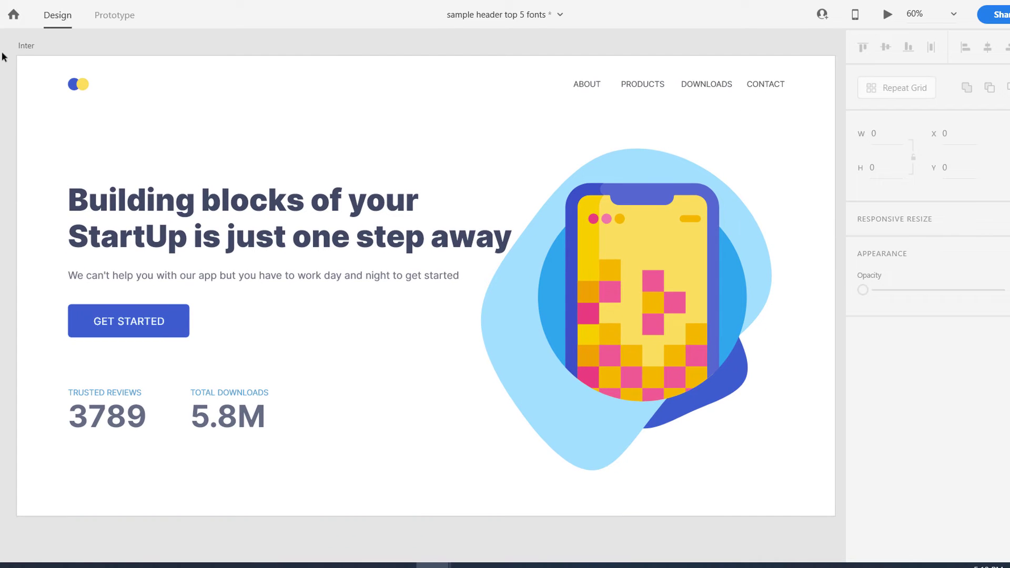
click(25, 46)
click(887, 14)
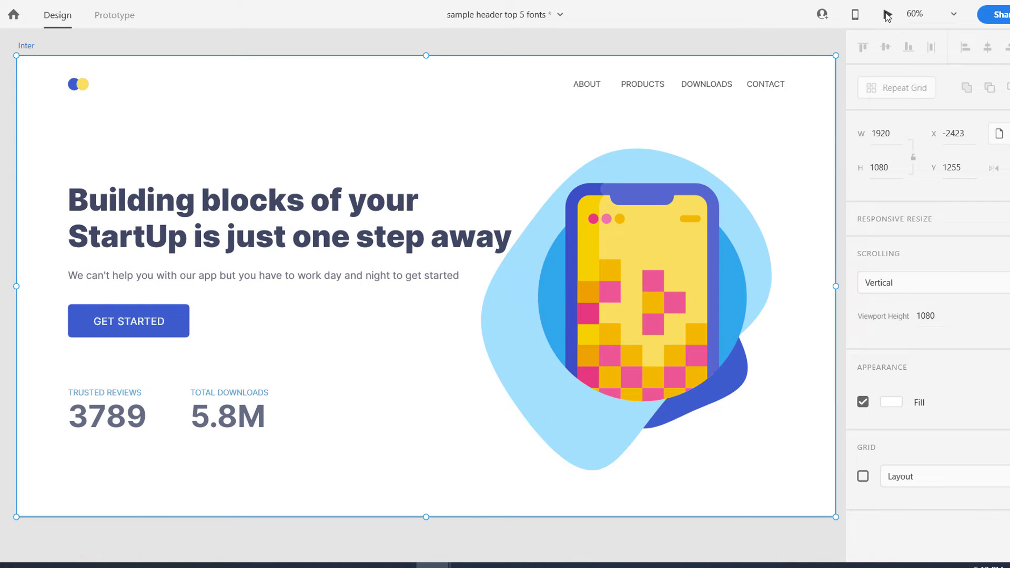
drag(566, 15, 480, 12)
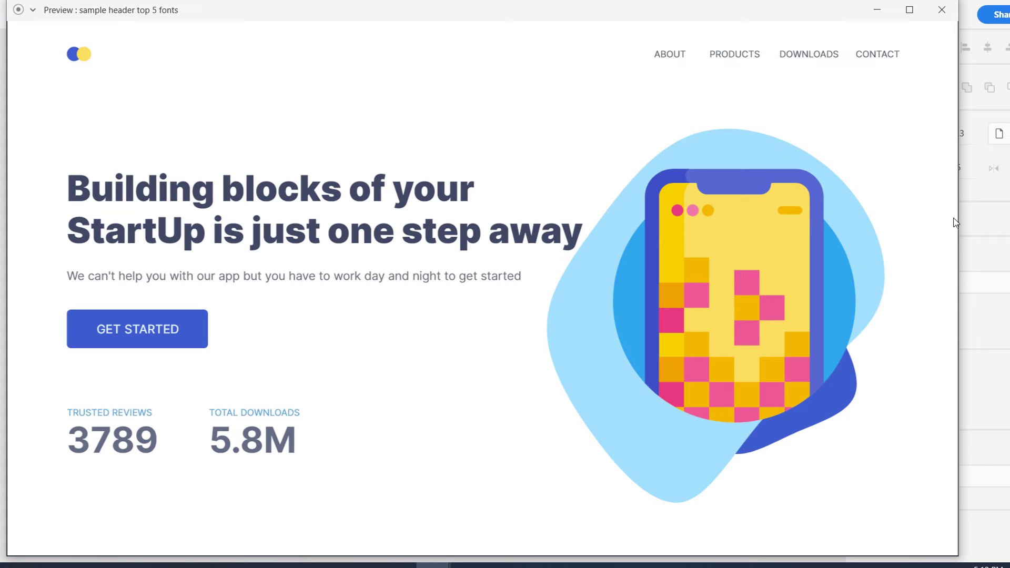
click(941, 10)
Step: Preview the IBM PLEX artboard to examine its heading and body text, and close the preview
drag(322, 489, 317, 123)
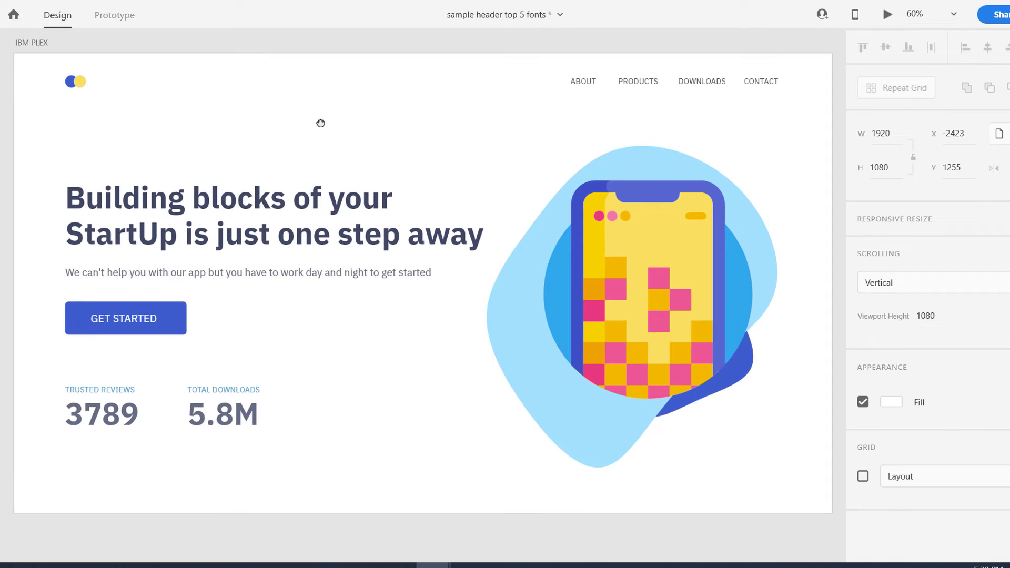
drag(243, 126, 249, 146)
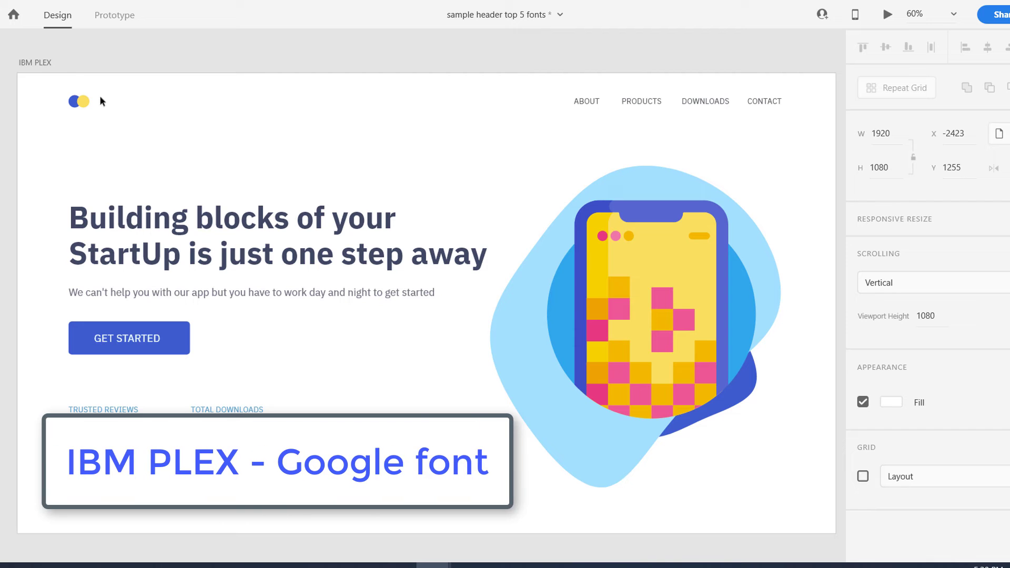
click(45, 64)
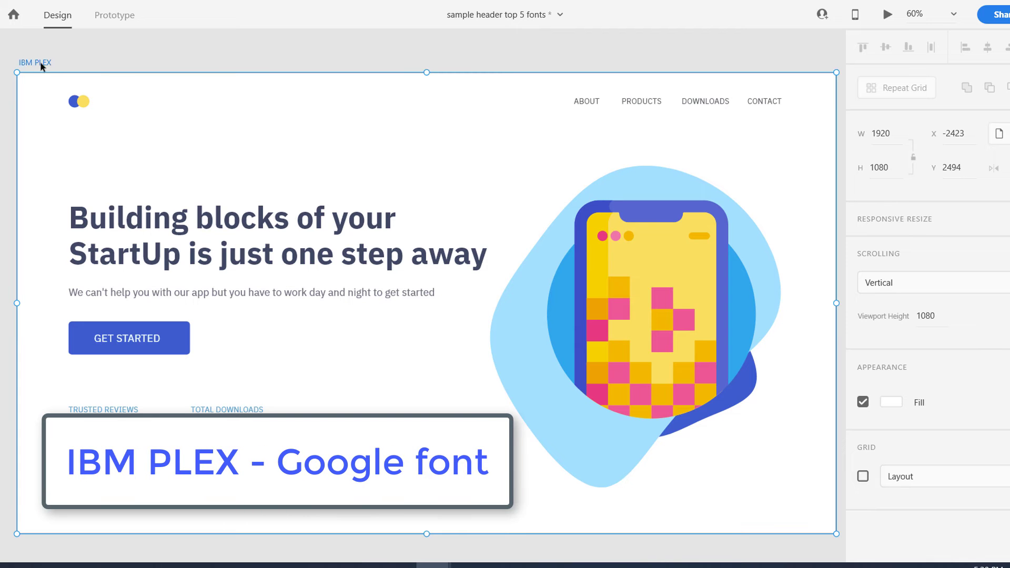
click(888, 15)
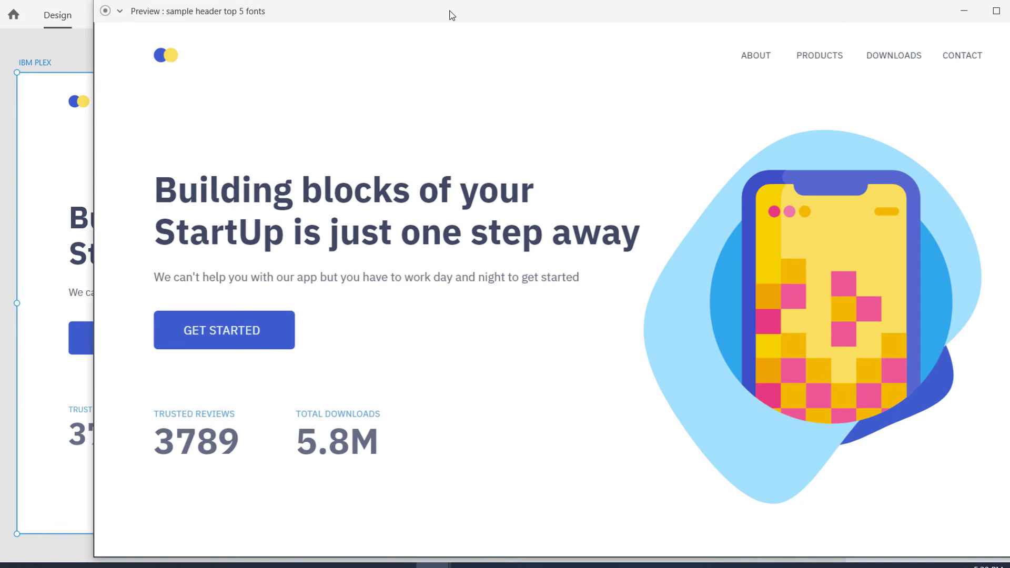
drag(456, 11, 371, 5)
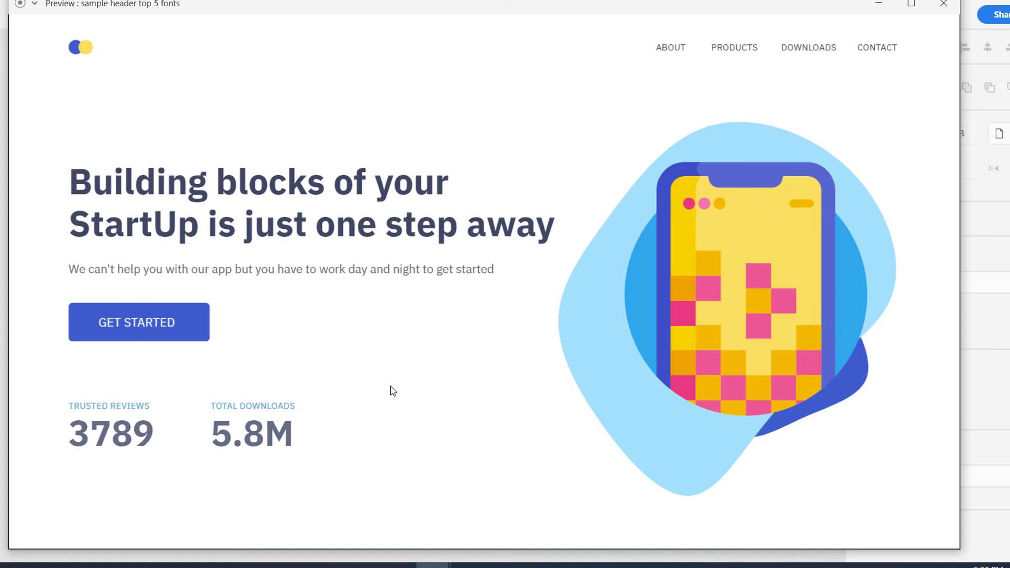
click(943, 6)
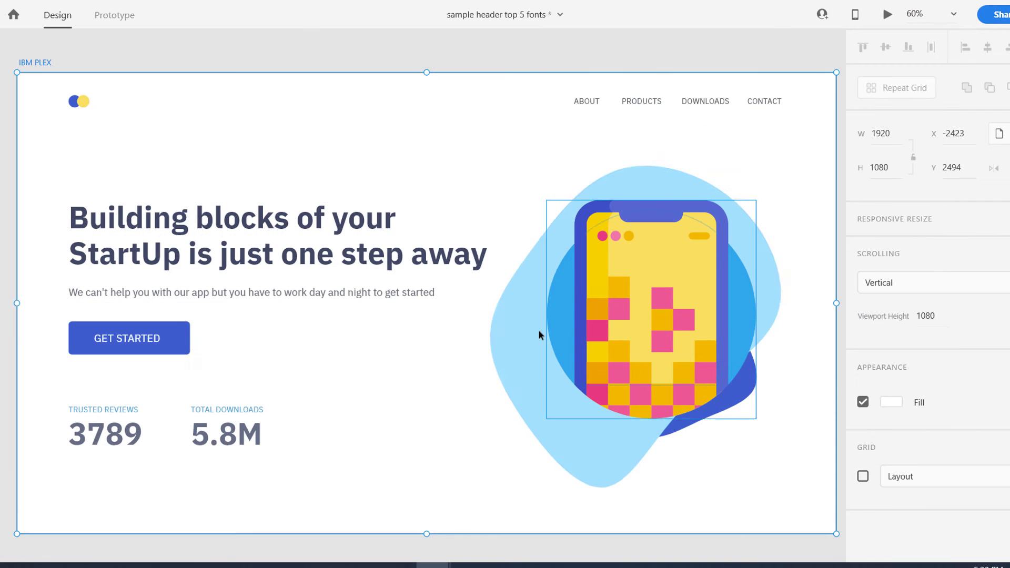
Step: Preview the Argentum Sans artboard full screen to examine its typography, and close the preview
scroll(527, 295, down, 5)
drag(525, 296, 500, 61)
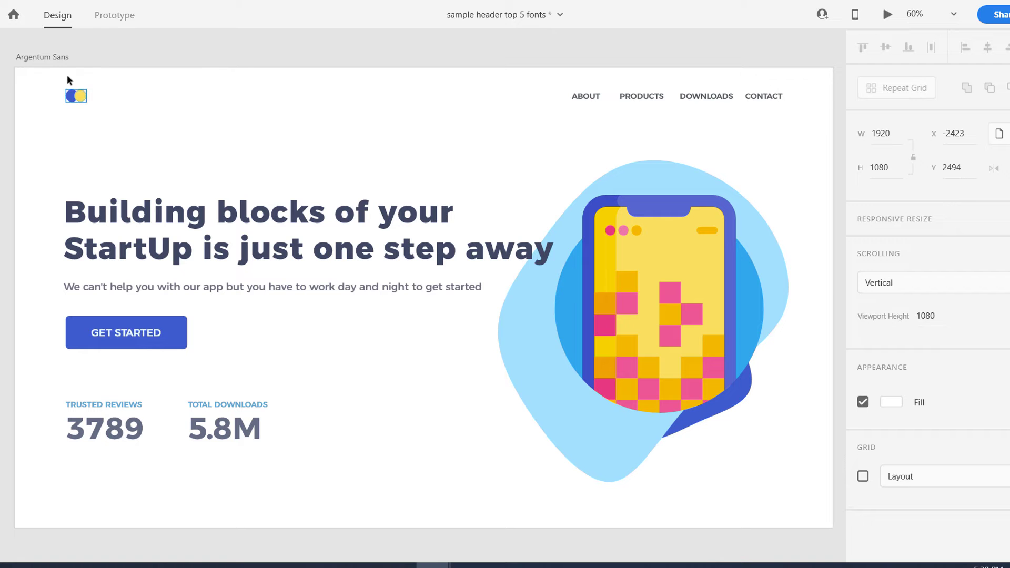
click(46, 58)
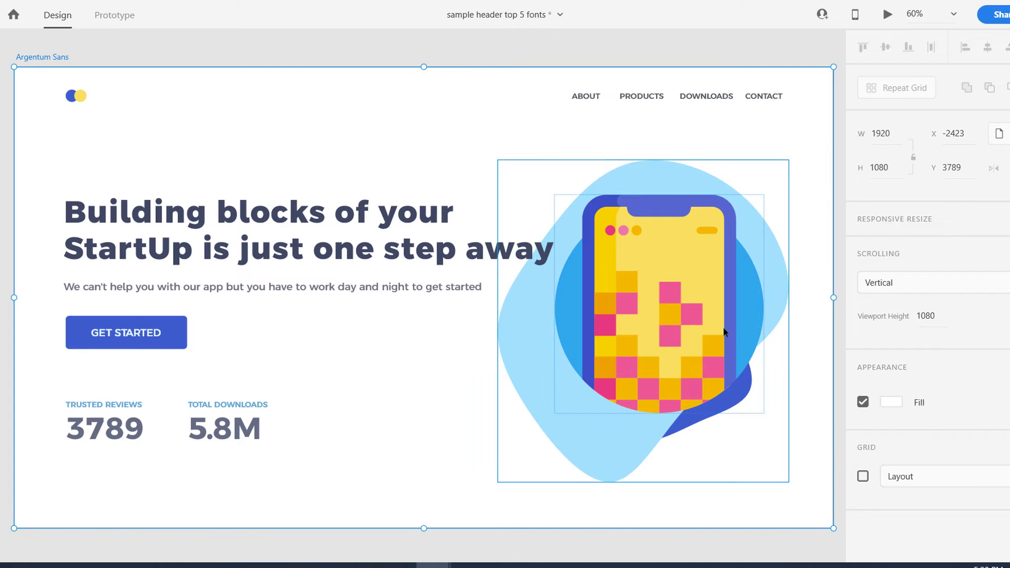
click(888, 16)
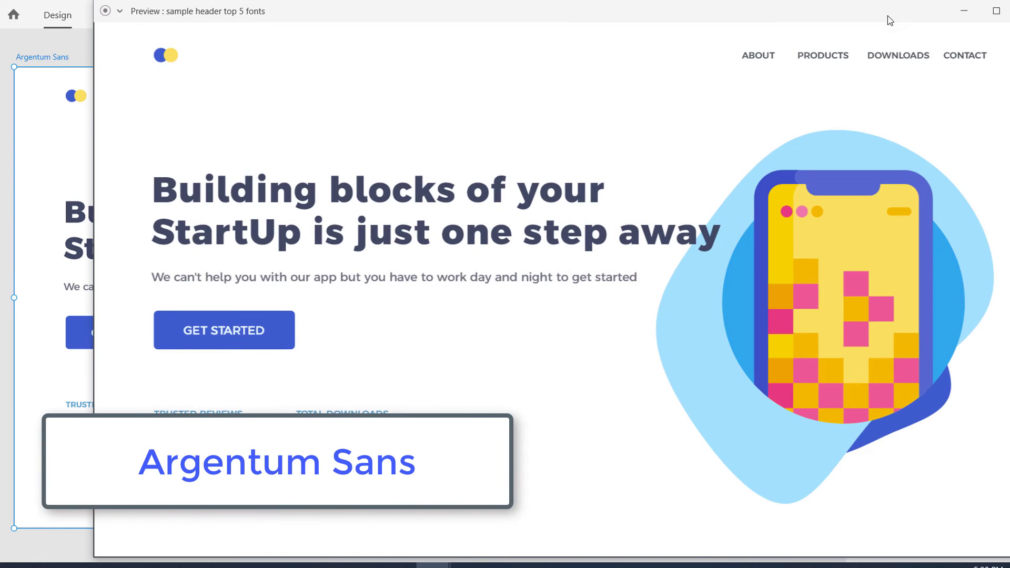
double_click(415, 16)
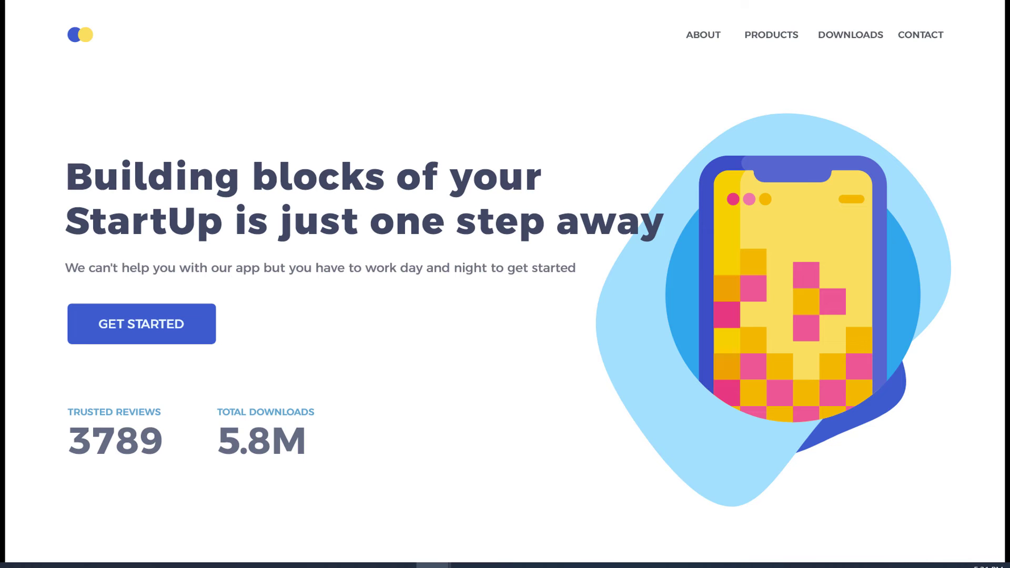
key(alt+F4)
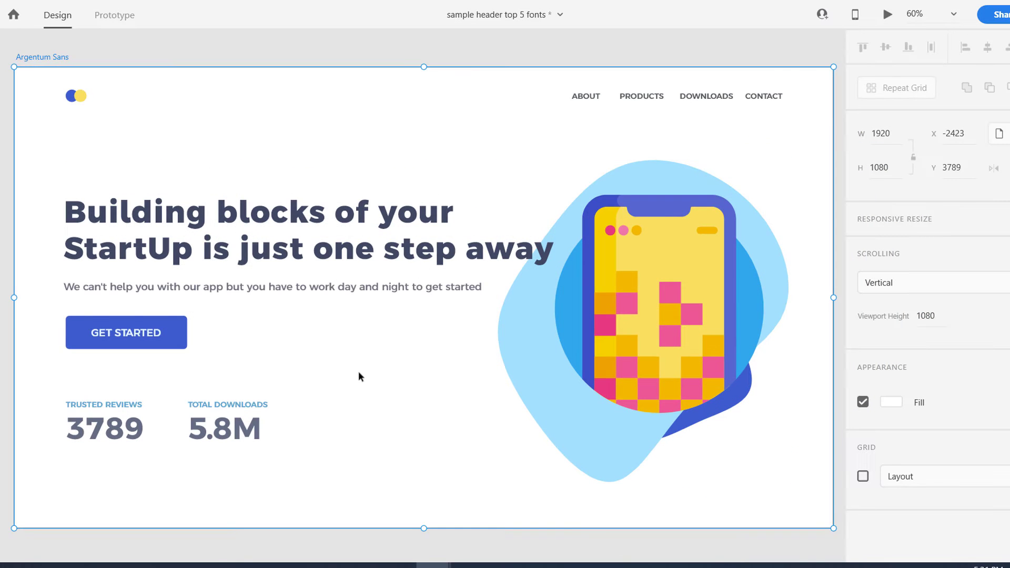
Step: Preview the Metropolis - Geometric artboard, close the preview, and clear the artboard selection
scroll(377, 437, down, 10)
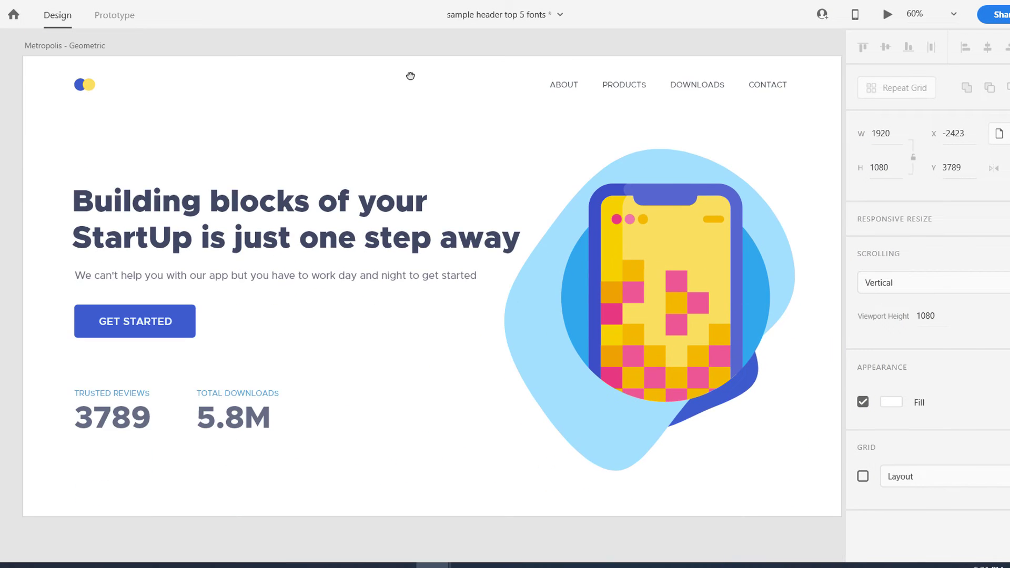
click(81, 46)
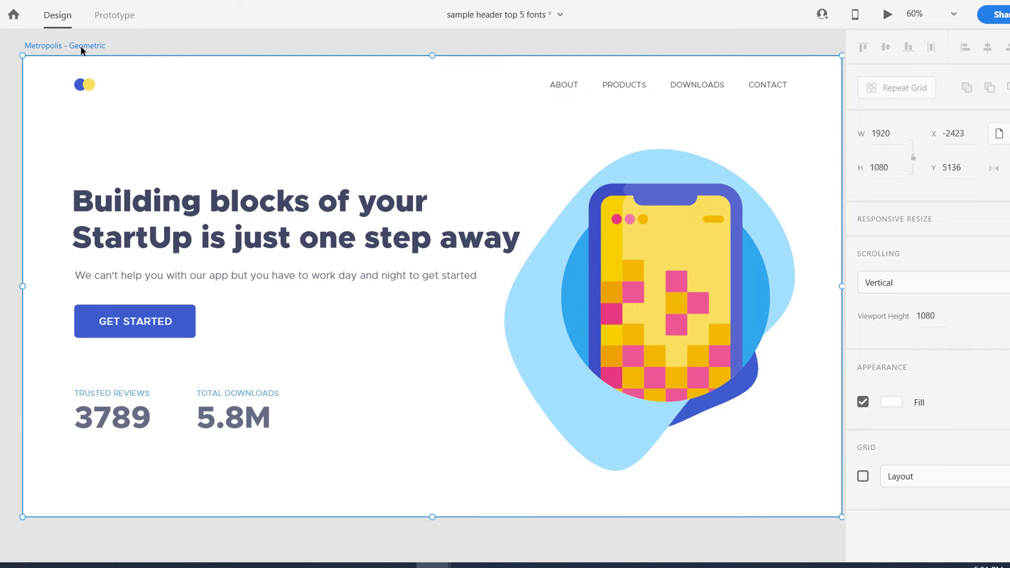
click(888, 16)
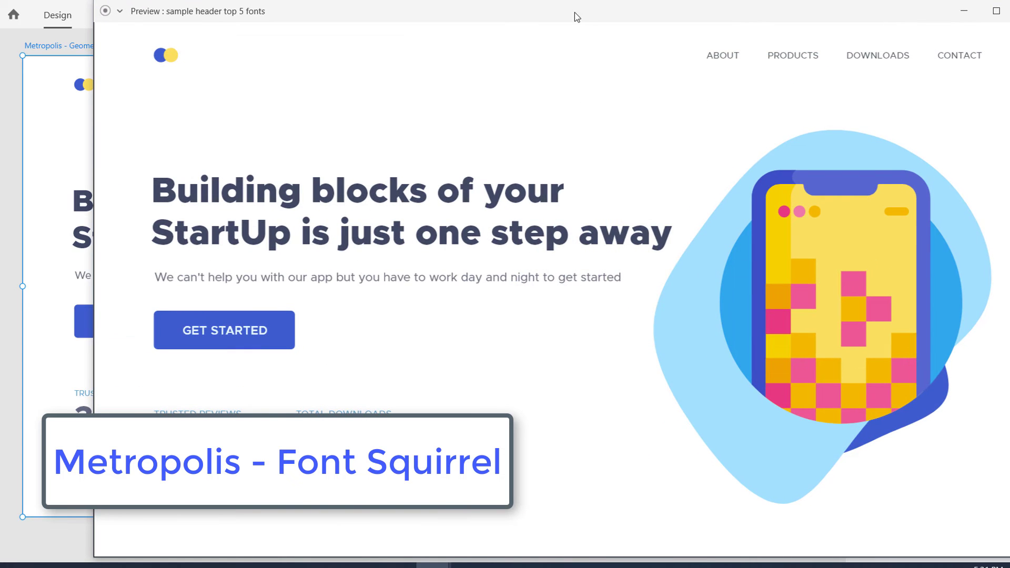
drag(575, 11, 531, 11)
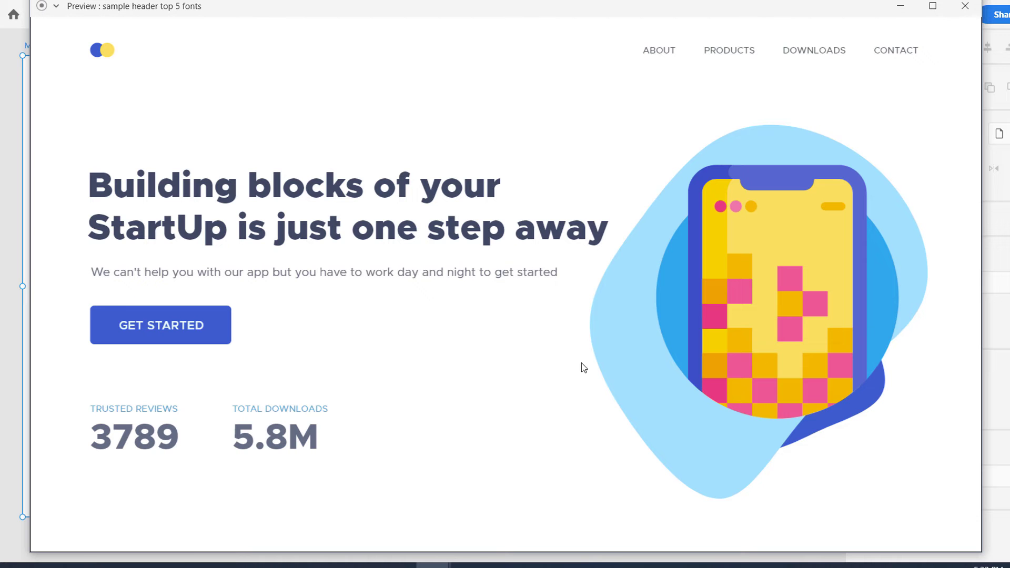
click(958, 16)
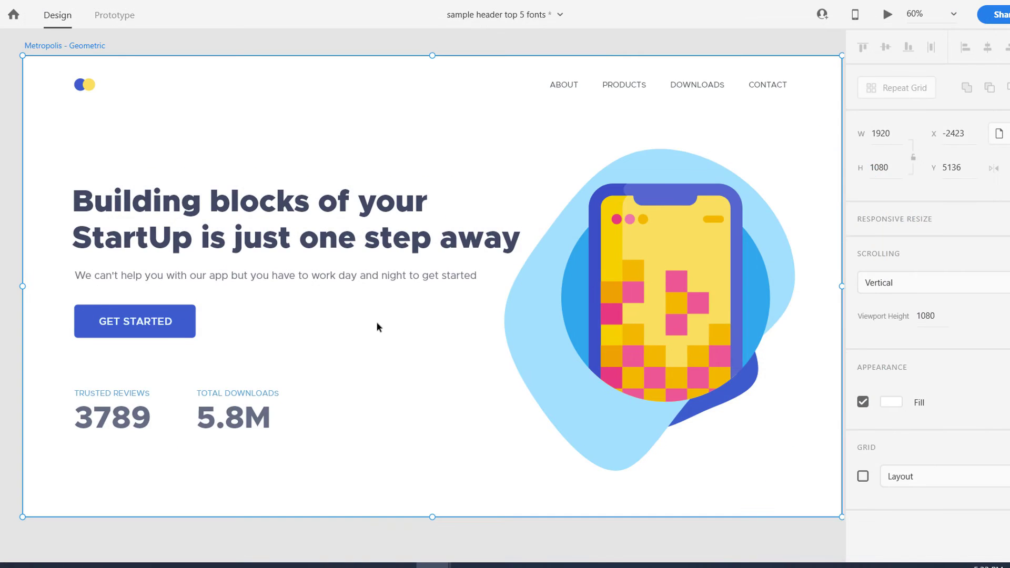
click(341, 57)
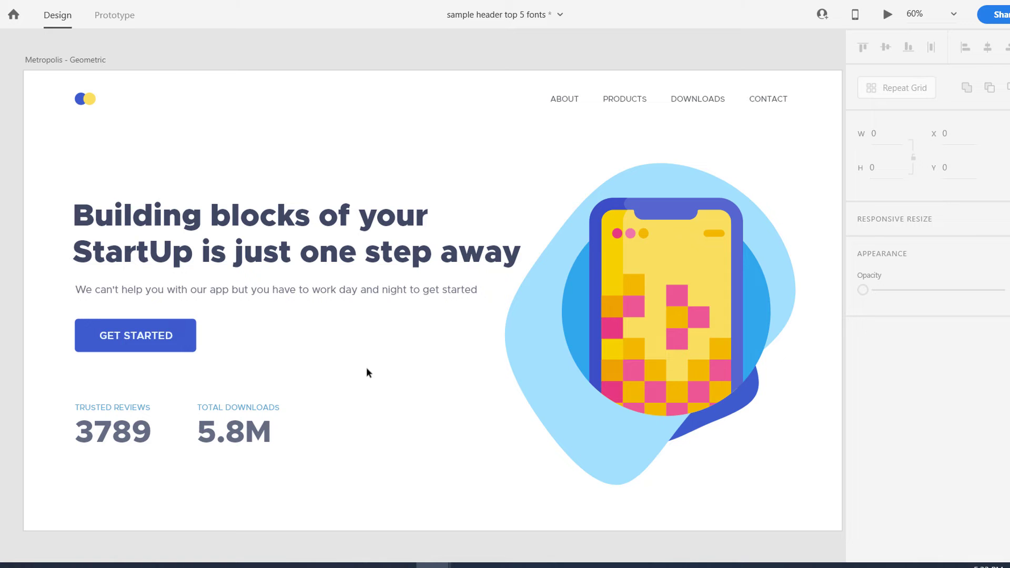
Step: Preview the Public Sans artboard to examine the header in that font, and close the preview
drag(374, 418, 365, 187)
drag(367, 349, 367, 244)
scroll(367, 244, down, 5)
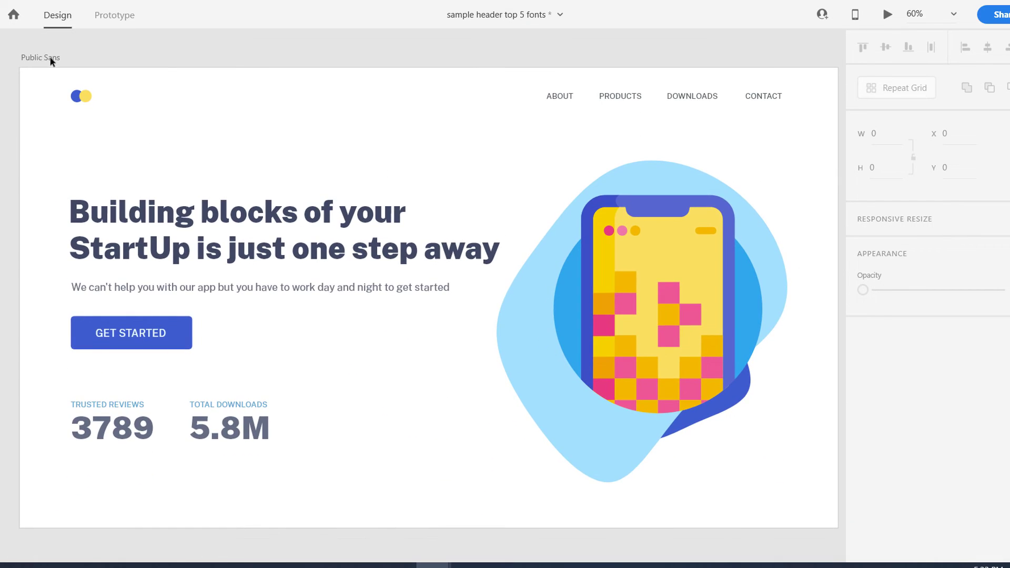
click(53, 59)
click(889, 15)
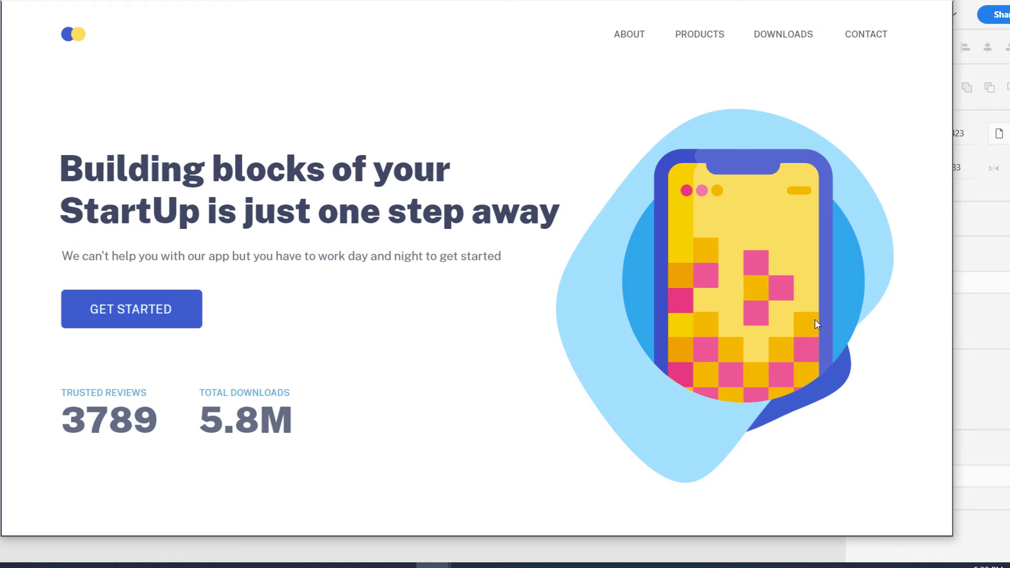
click(937, 1)
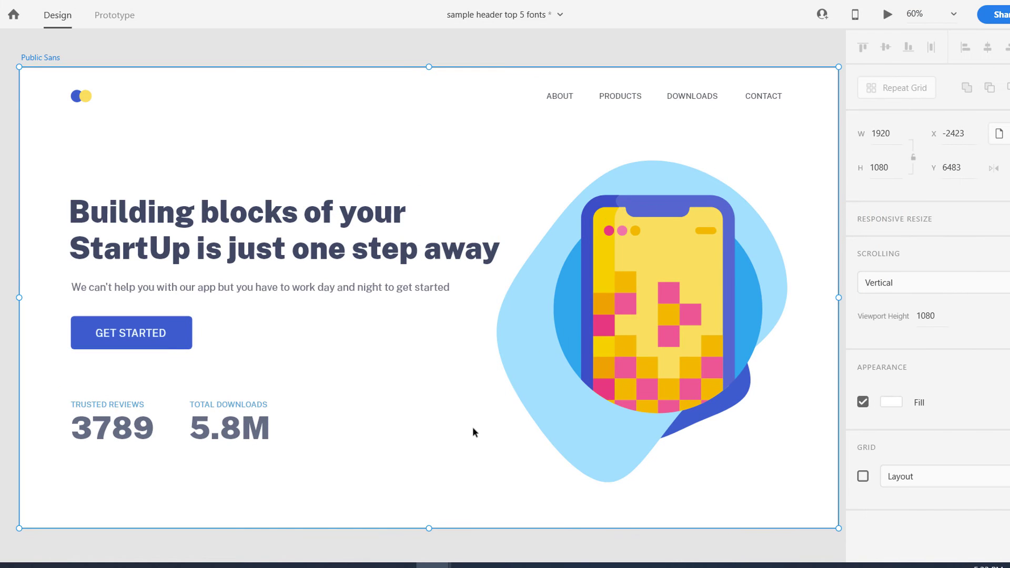
Step: Try to preview the Catamaran artboard below the Public Sans one, and close the preview
drag(471, 428, 472, 90)
drag(475, 352, 471, 175)
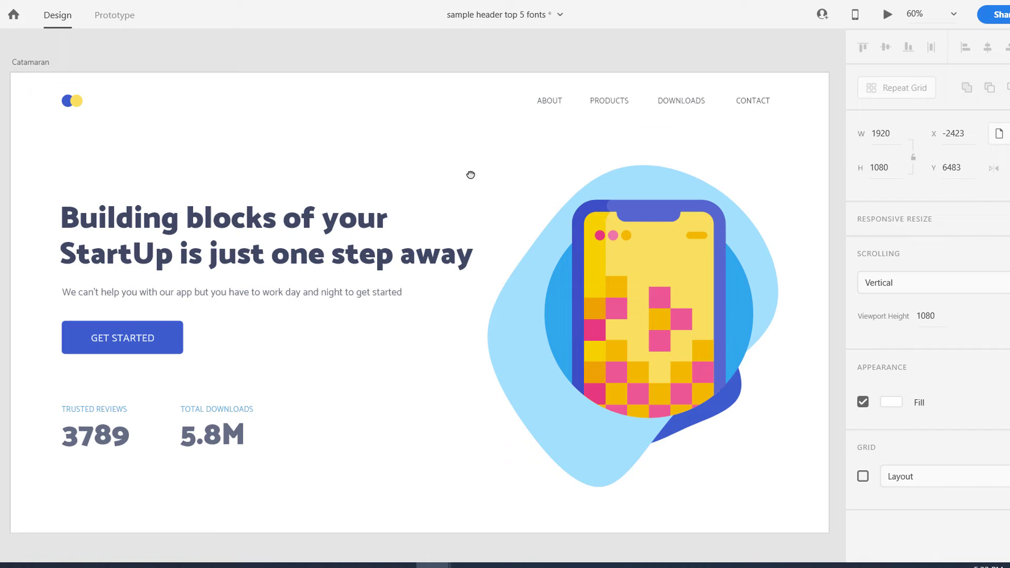
click(888, 15)
drag(516, 3, 542, 18)
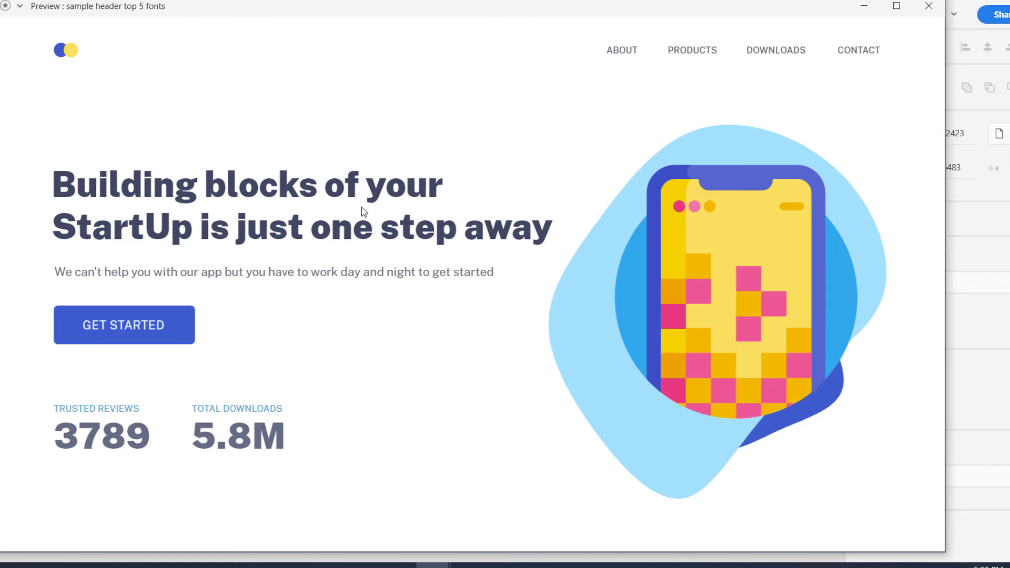
click(927, 7)
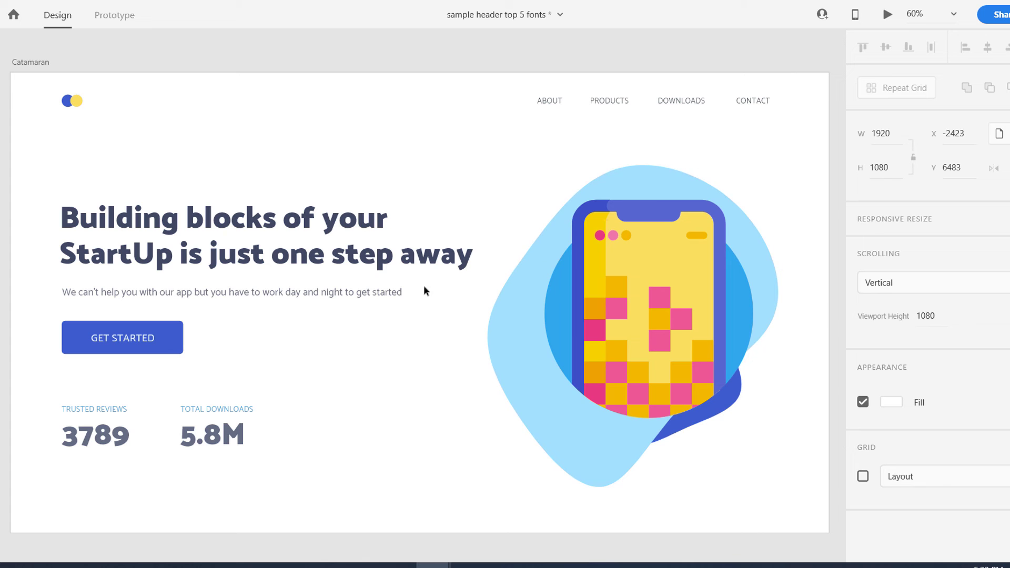
Step: Check the font weights available for the Catamaran heading without changing its weight, and deselect the heading
click(421, 265)
click(915, 360)
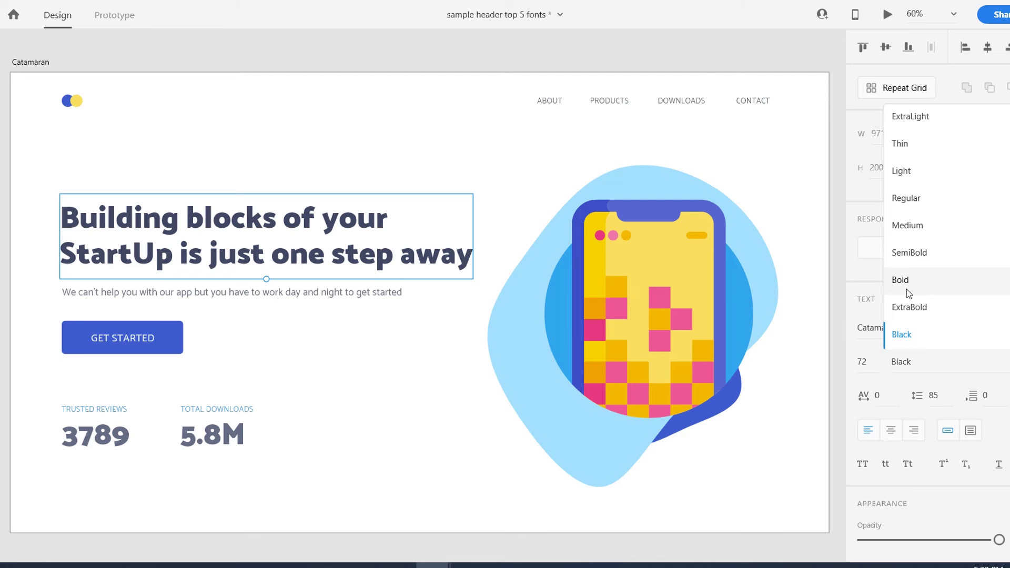
click(702, 69)
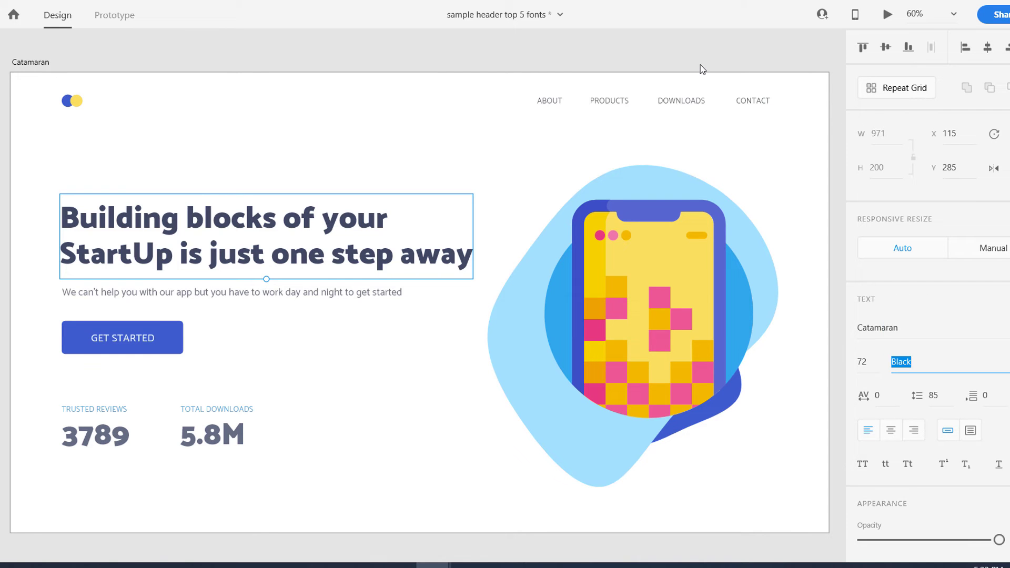
click(725, 57)
Step: Find the Source Sans Pro artboard in the next column, preview its header, and close the preview
drag(749, 54, 394, 198)
scroll(675, 139, right, 10)
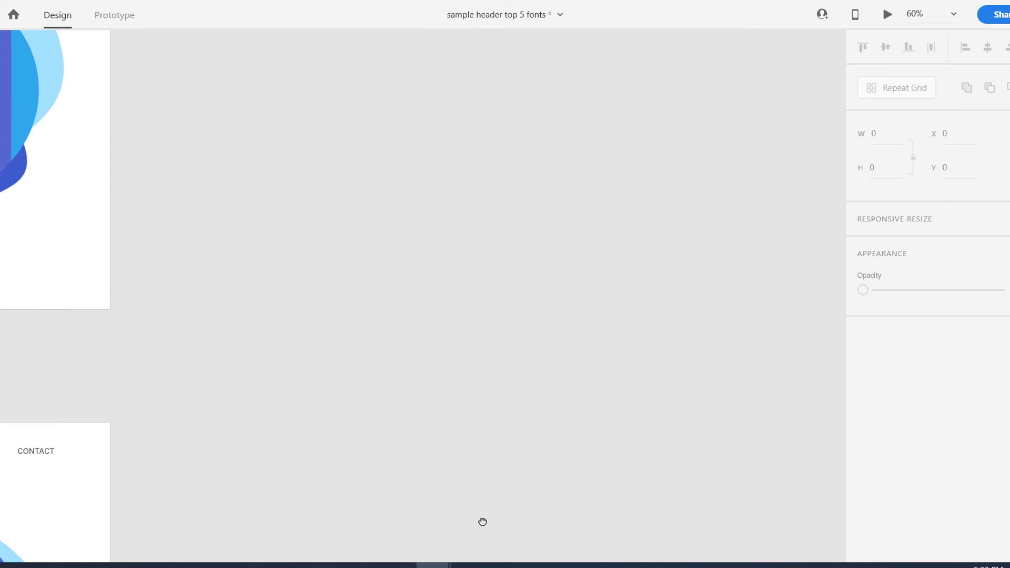
scroll(545, 352, down, 5)
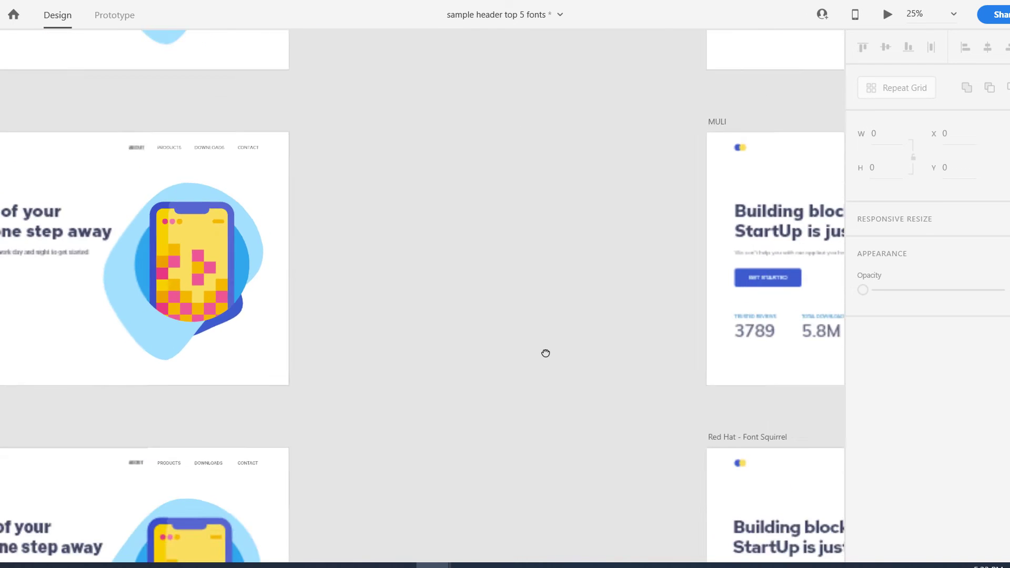
scroll(546, 353, down, 3)
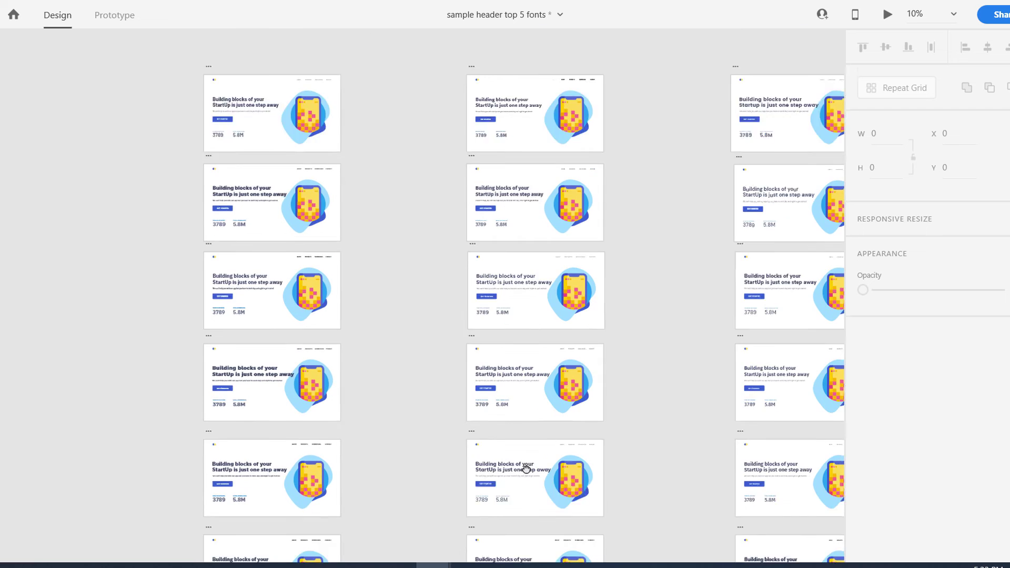
drag(512, 303, 449, 316)
scroll(449, 315, up, 7)
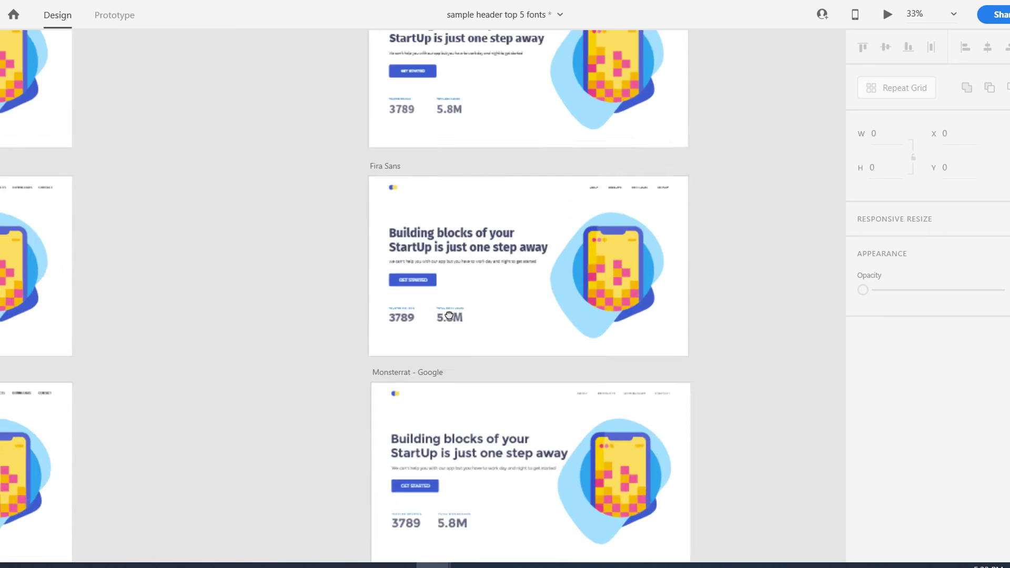
drag(451, 191, 274, 459)
scroll(275, 458, up, 3)
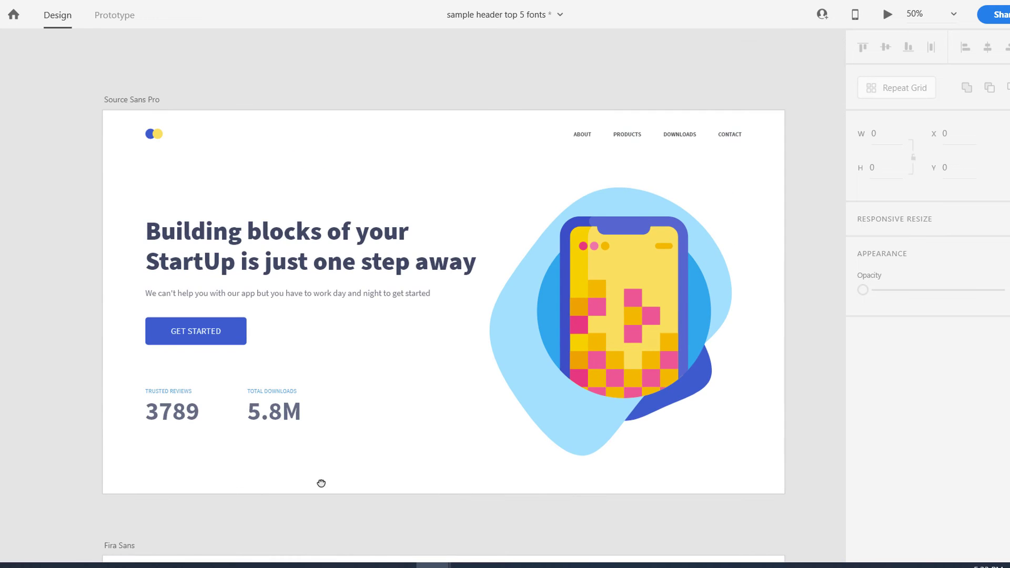
click(141, 100)
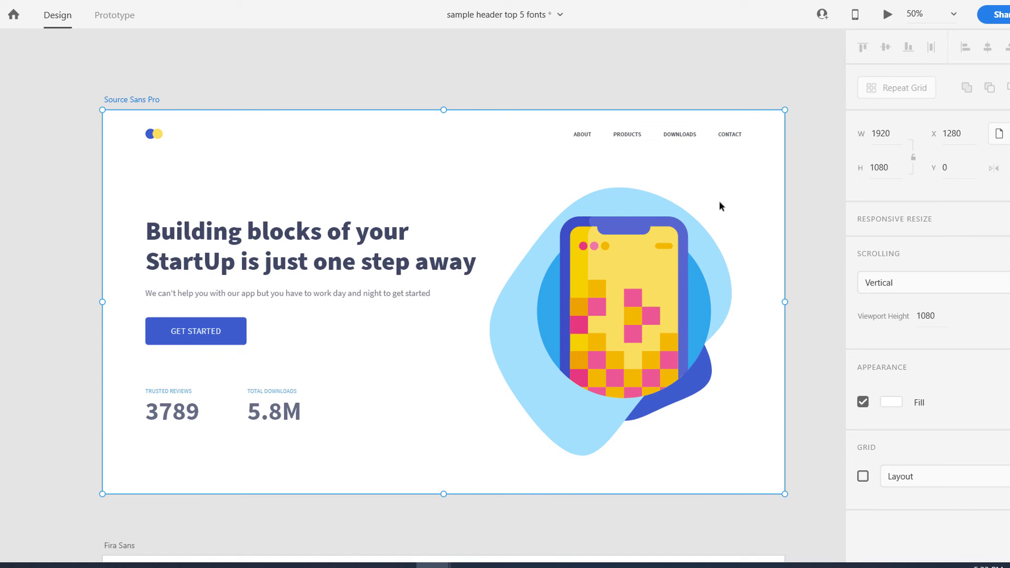
click(887, 15)
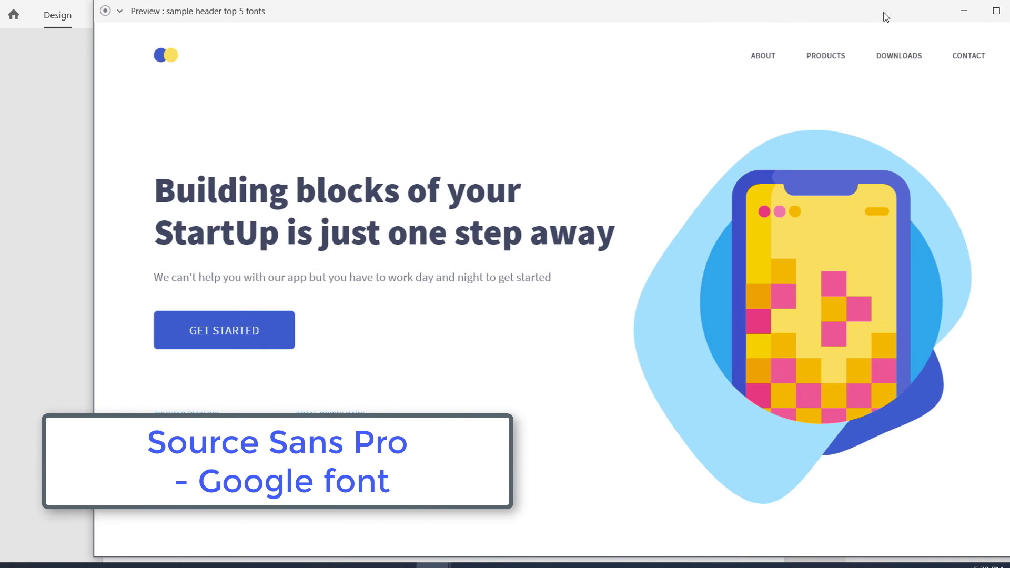
drag(857, 13, 811, 10)
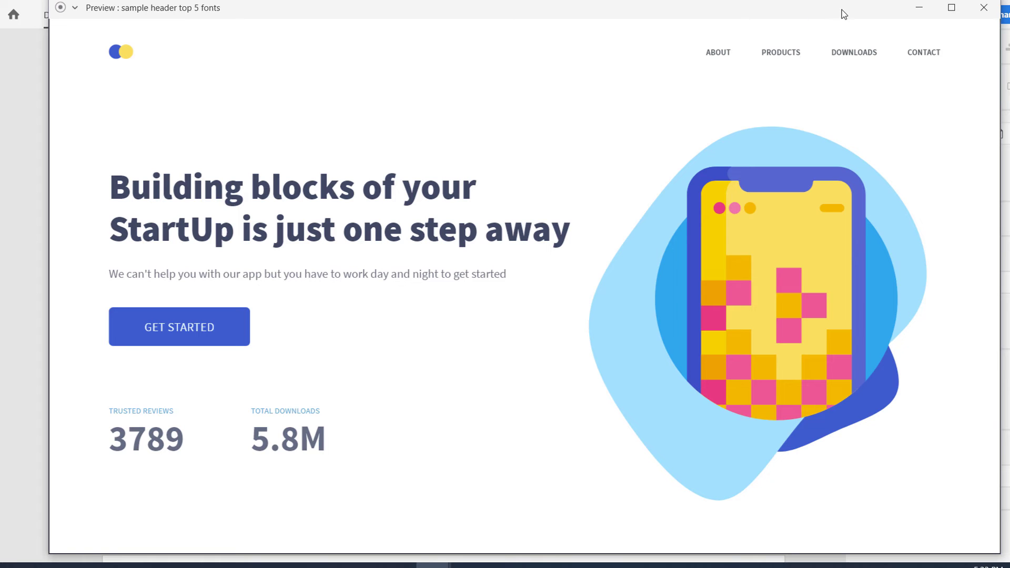
click(986, 12)
Step: Preview the Fira Sans artboard to examine the header in that font, close the preview, and clear the selection
scroll(55, 414, down, 5)
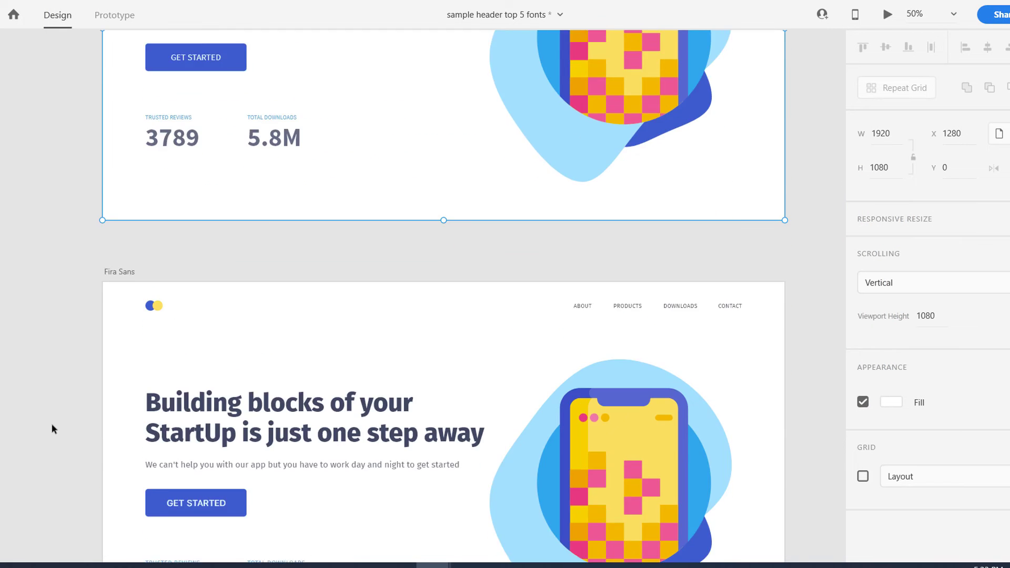
click(118, 134)
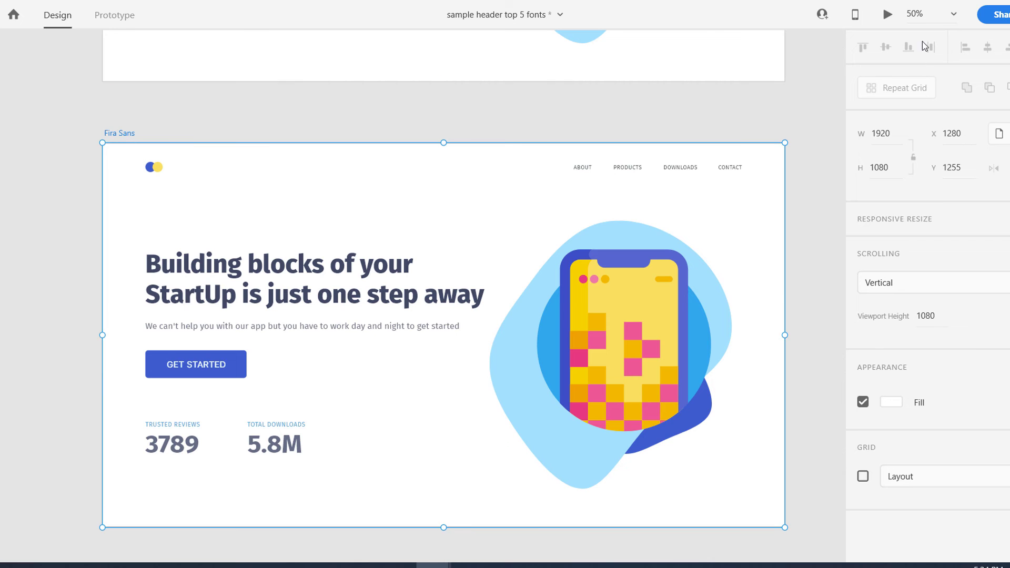
click(885, 16)
drag(710, 20, 635, 20)
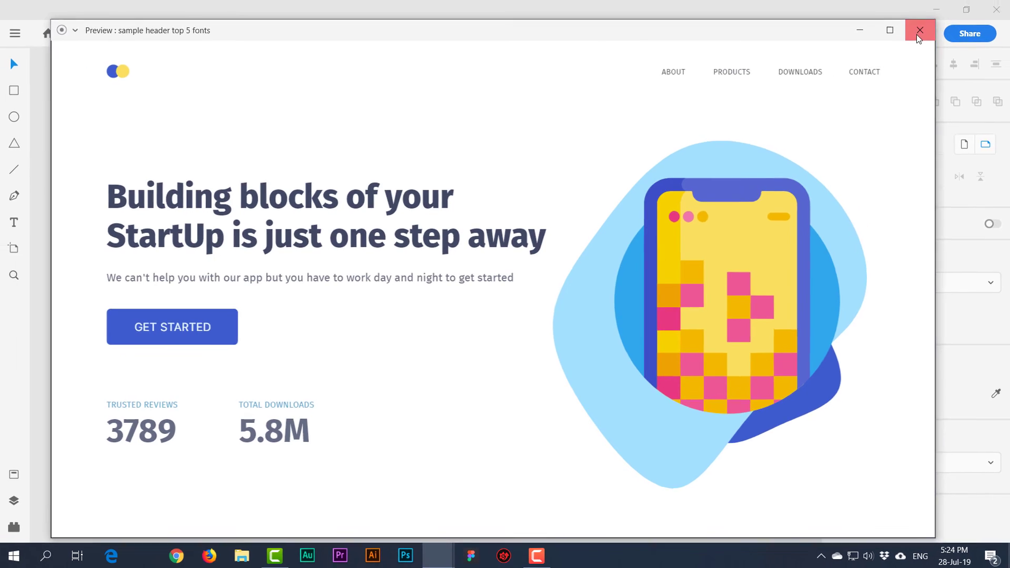
click(918, 27)
click(73, 268)
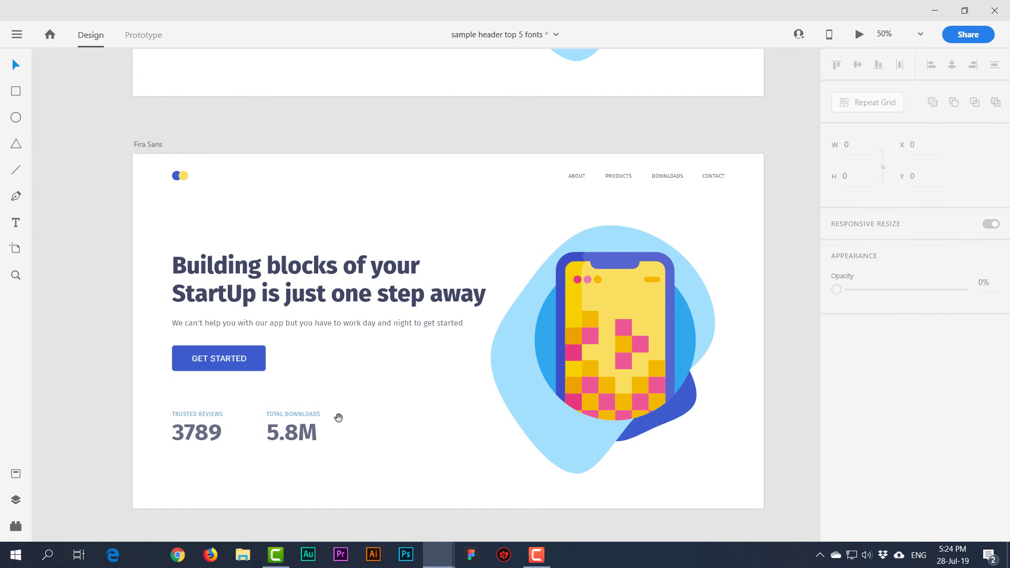
Step: Preview the Monsterrat - Google artboard twice to examine its header, closing the preview each time
drag(336, 418, 370, 101)
drag(370, 315, 362, 173)
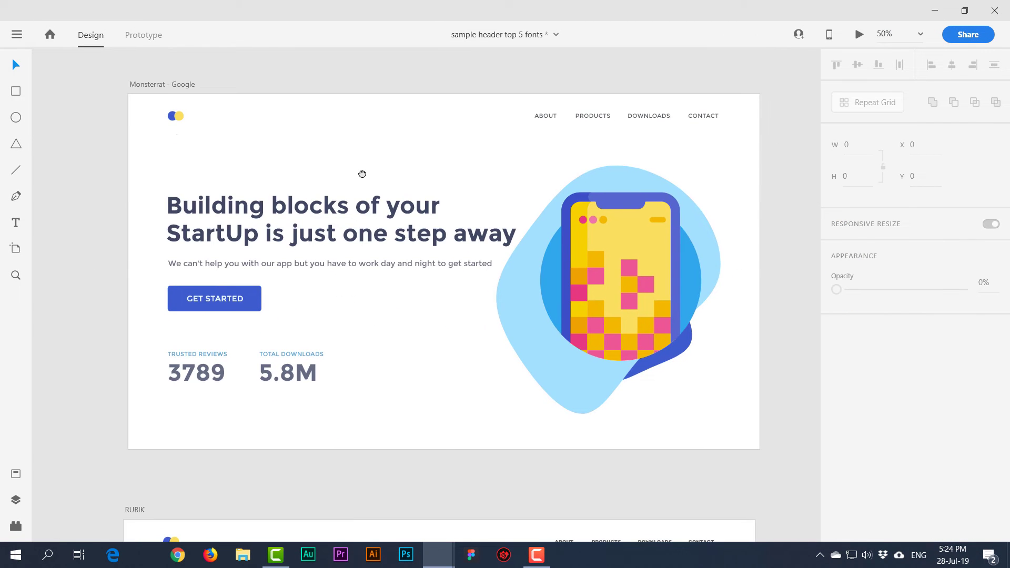
click(167, 87)
click(860, 35)
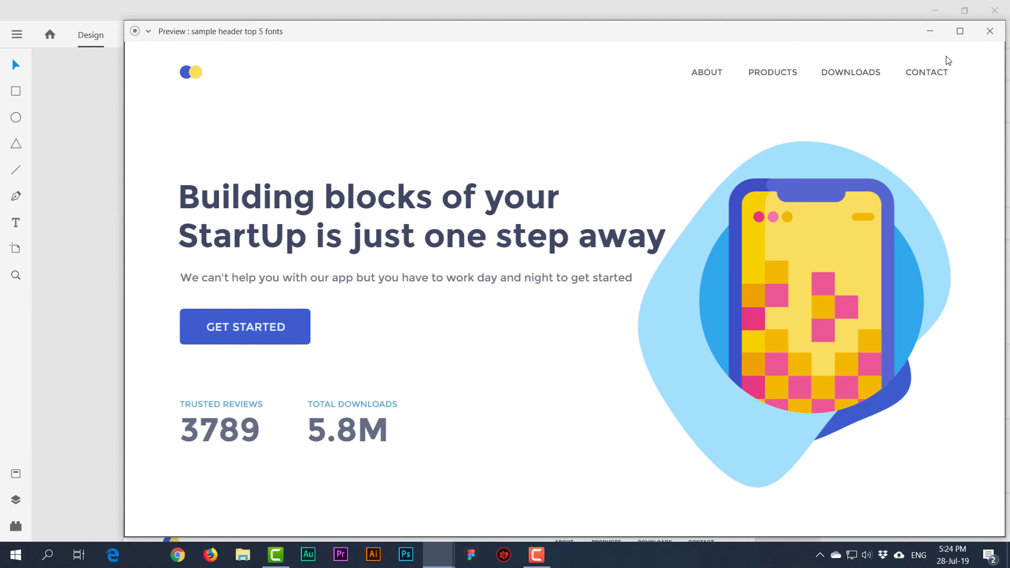
click(990, 31)
click(863, 35)
click(990, 32)
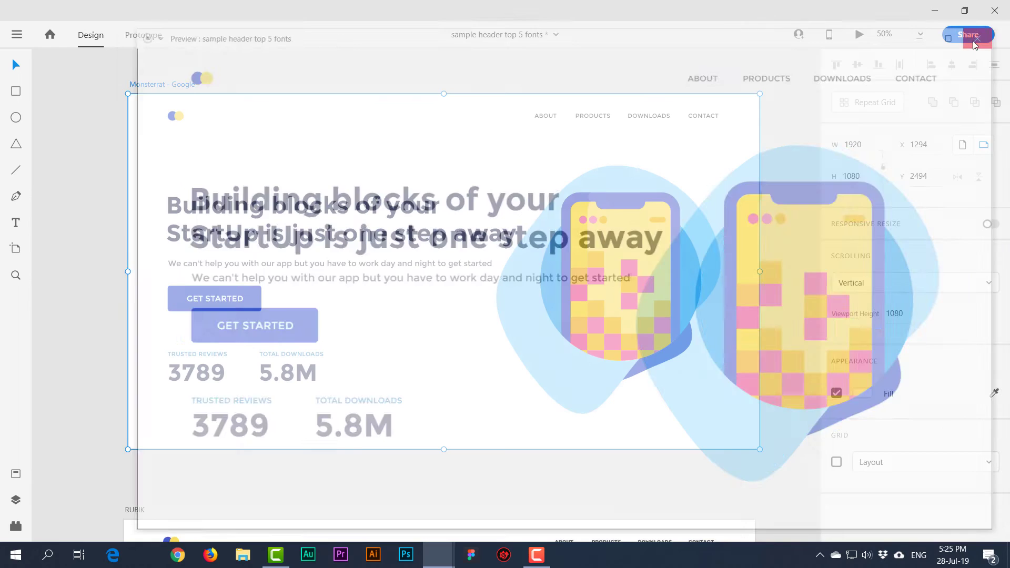
Step: Preview the RUBIK artboard to examine its header, close the preview, and deselect the artboard
scroll(439, 140, down, 8)
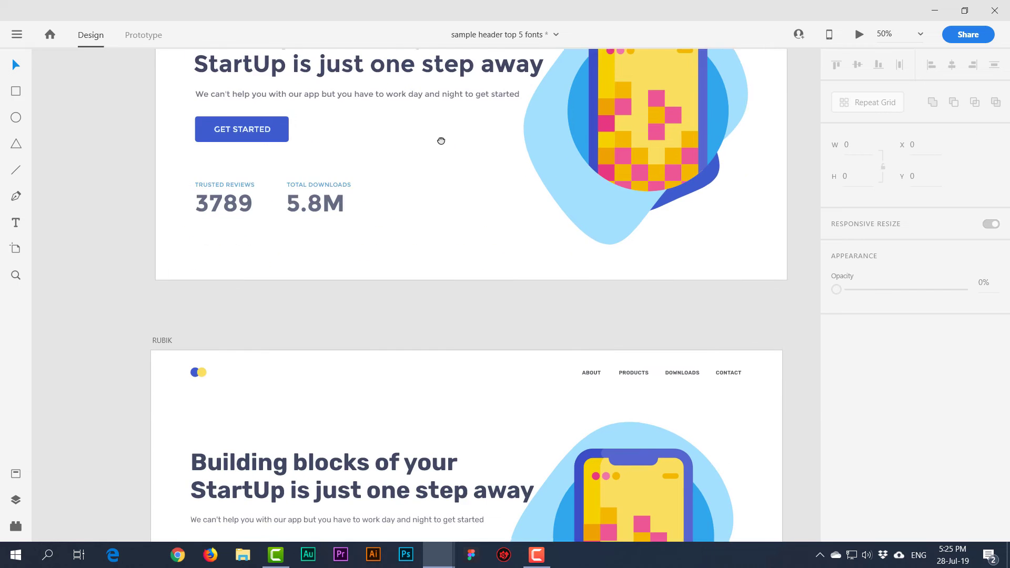
click(150, 111)
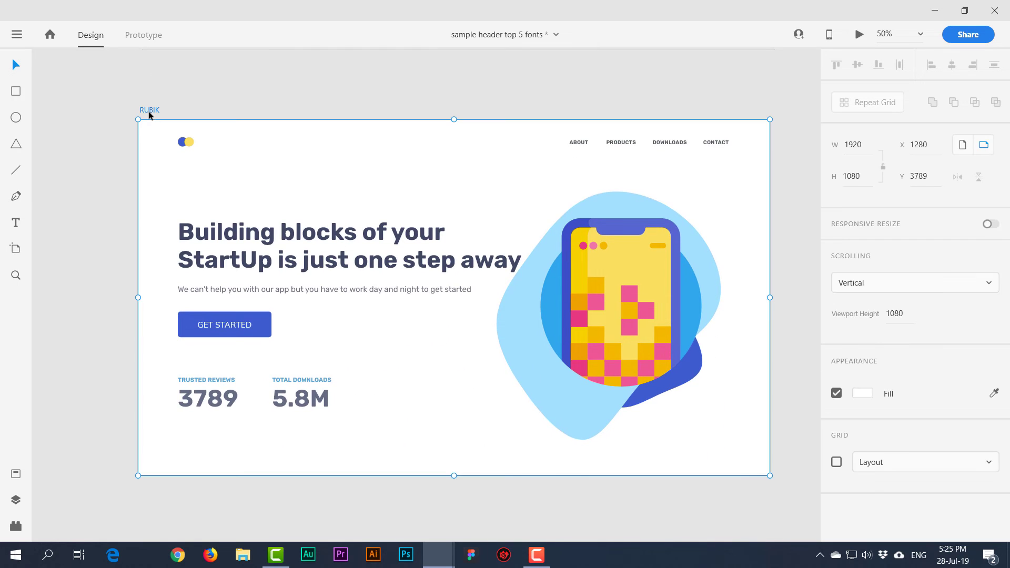
click(859, 35)
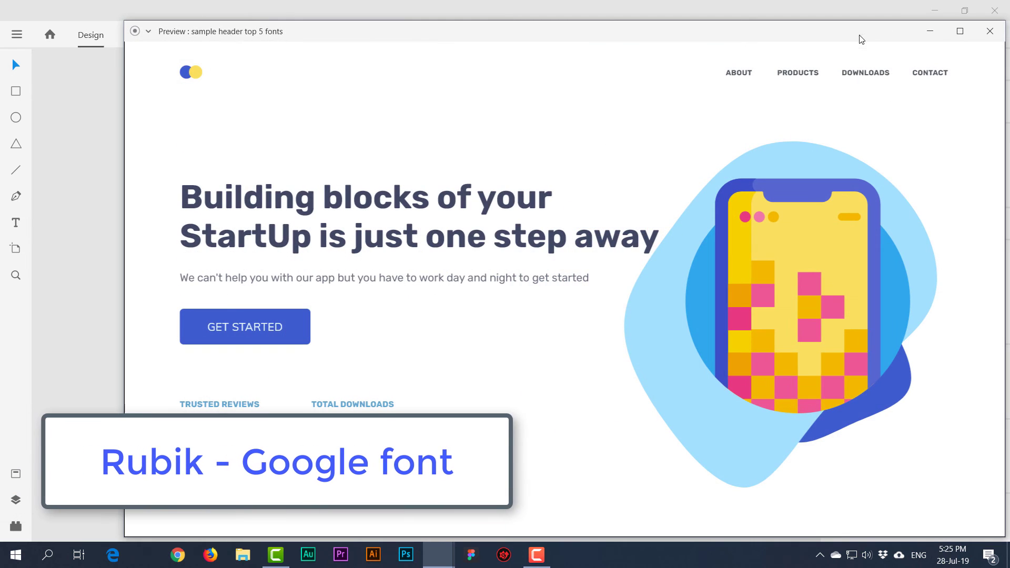
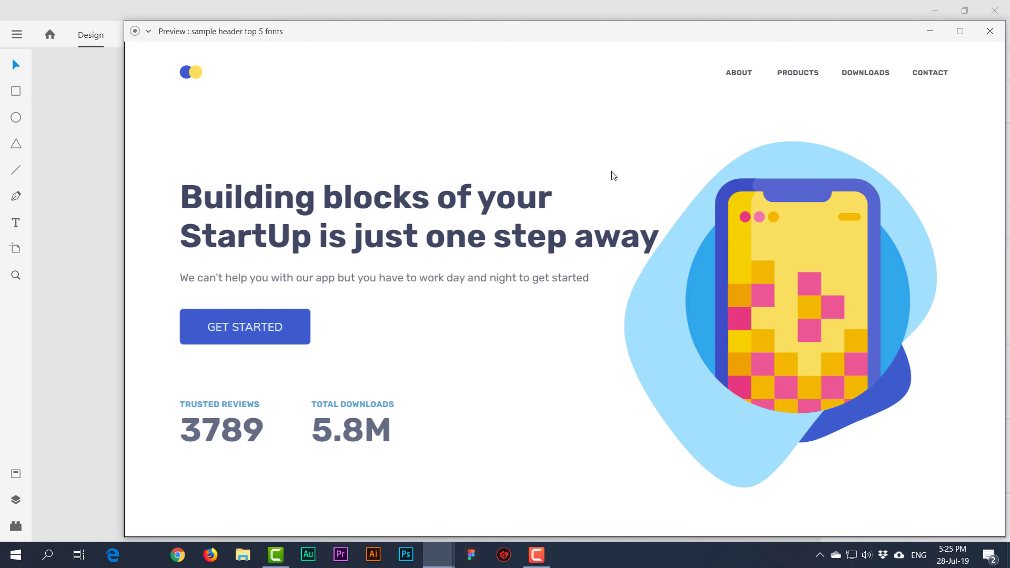
click(989, 32)
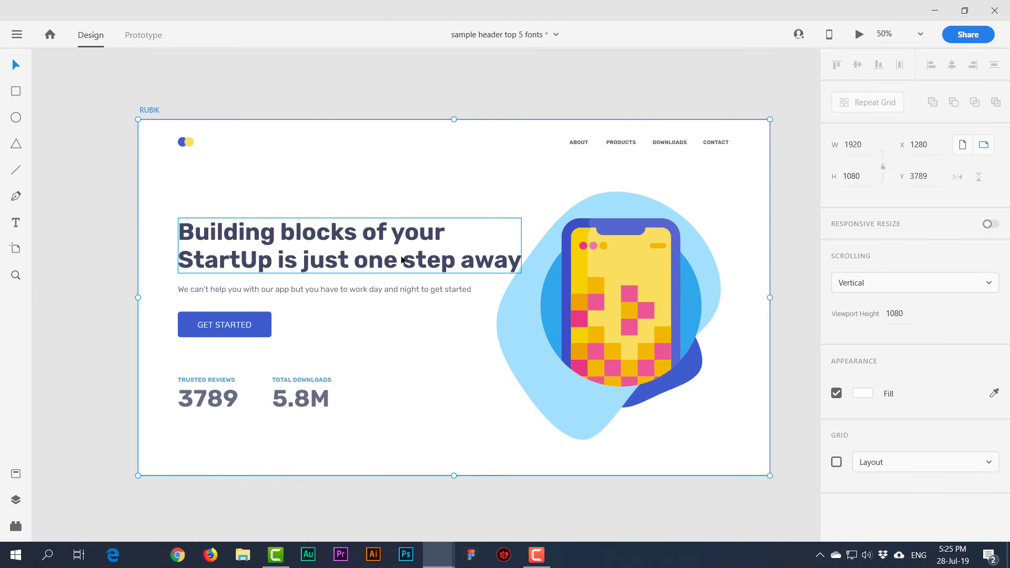
click(112, 203)
Step: Preview the MULI artboard below the RUBIK one to examine its header, and close the preview
drag(427, 297, 403, 123)
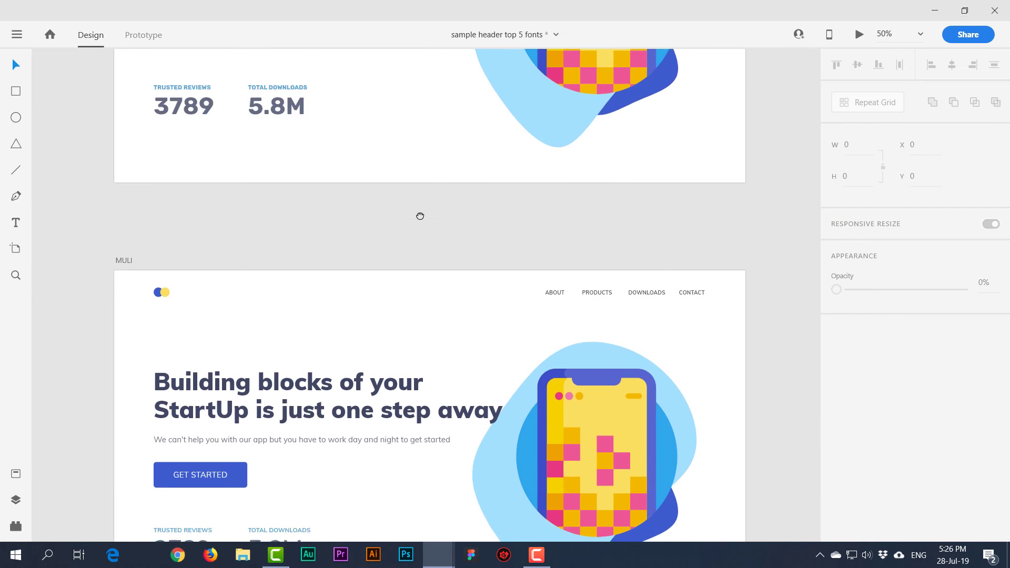
drag(413, 279, 417, 117)
click(129, 102)
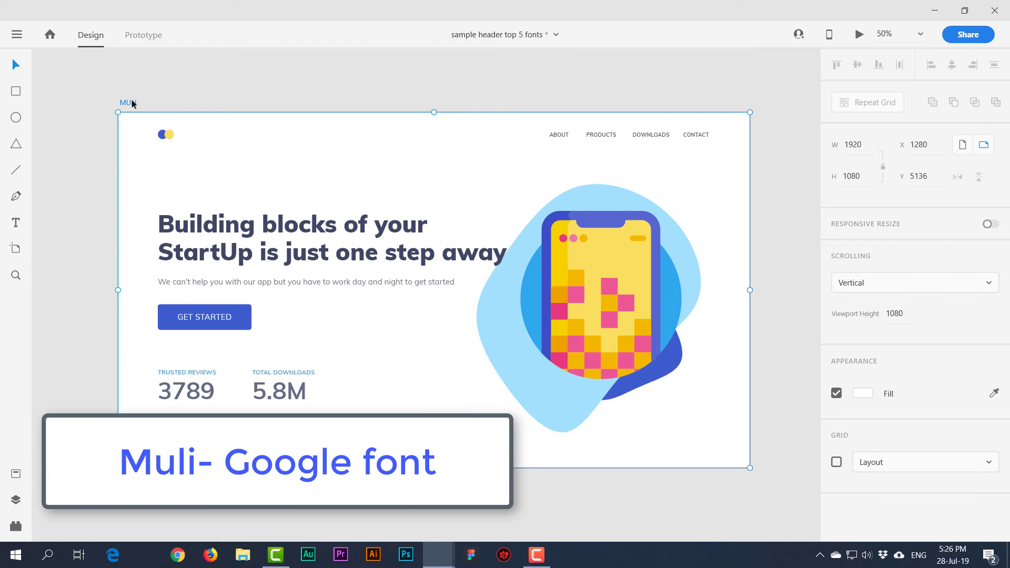
click(859, 38)
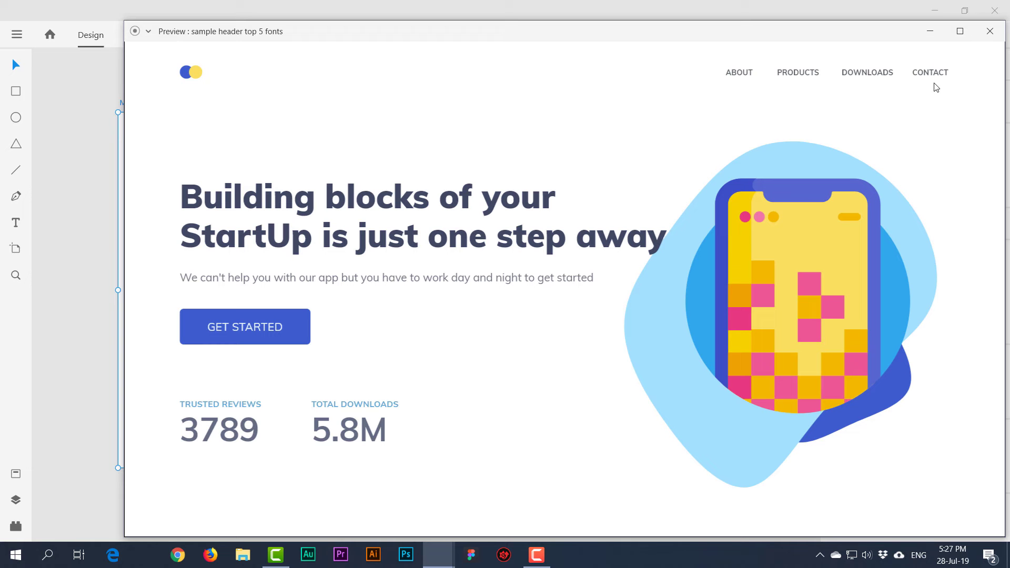
click(990, 31)
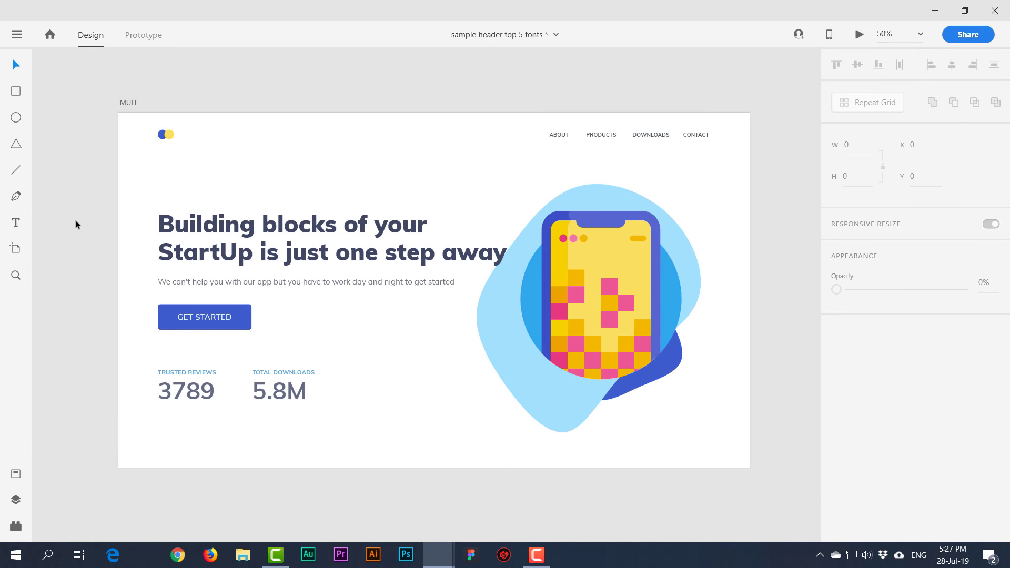
Step: Select the heading on the Red Hat - Font Squirrel artboard, preview that header, and close the preview
scroll(634, 207, down, 10)
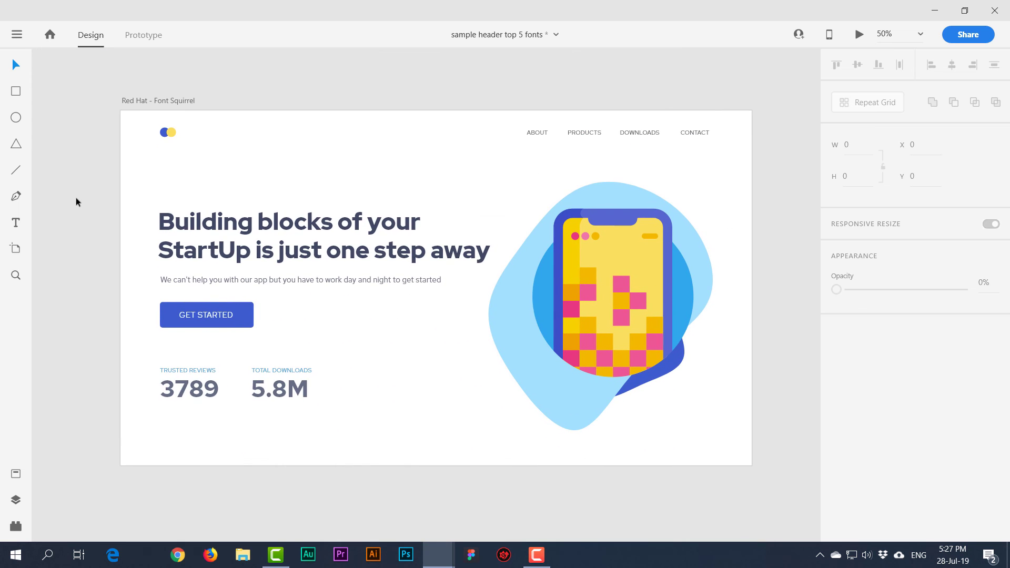
click(154, 100)
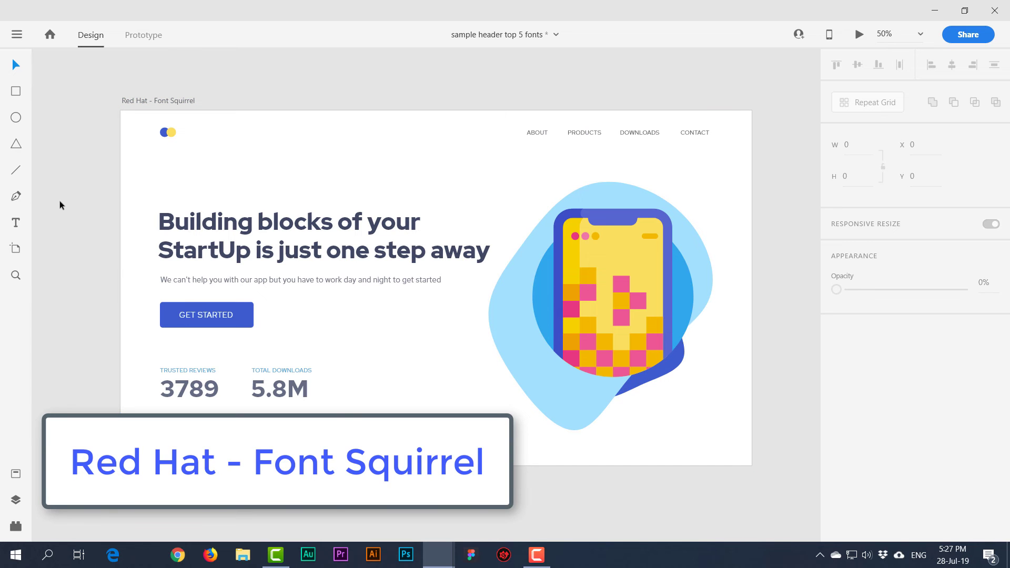
click(236, 217)
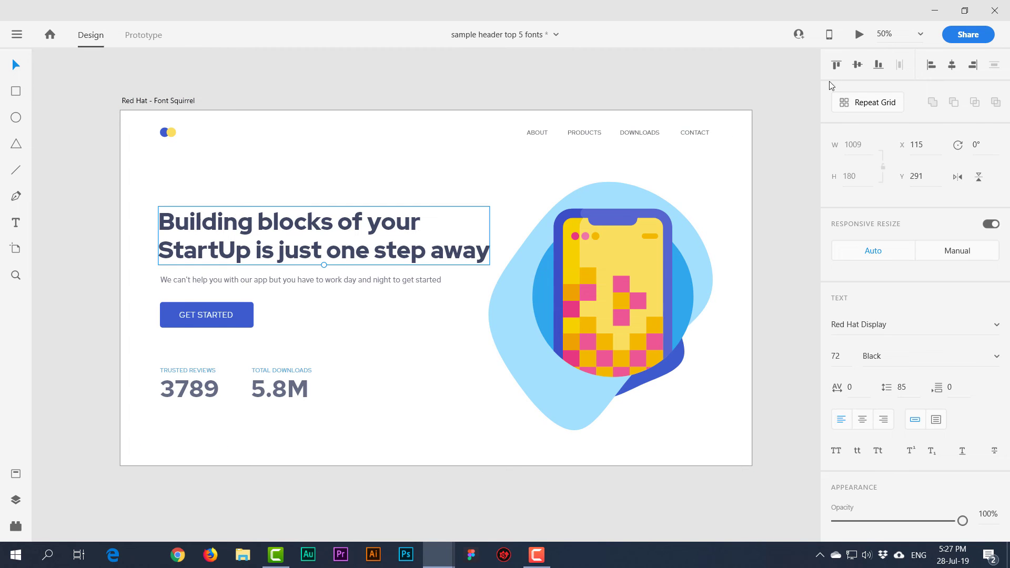
click(859, 35)
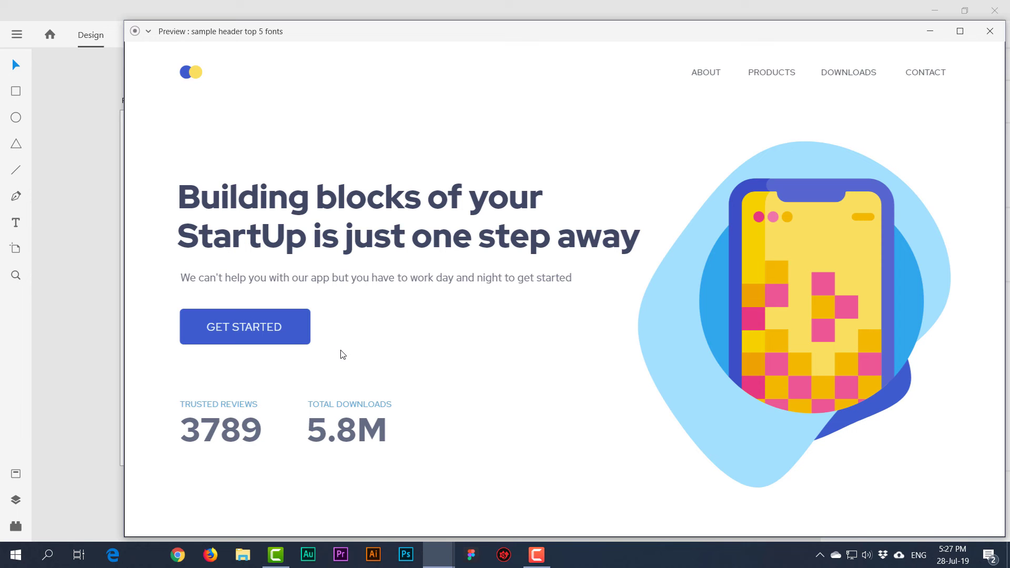
click(990, 32)
Step: Preview the Prompt artboard to examine the header in that font, and close the preview
scroll(742, 397, down, 10)
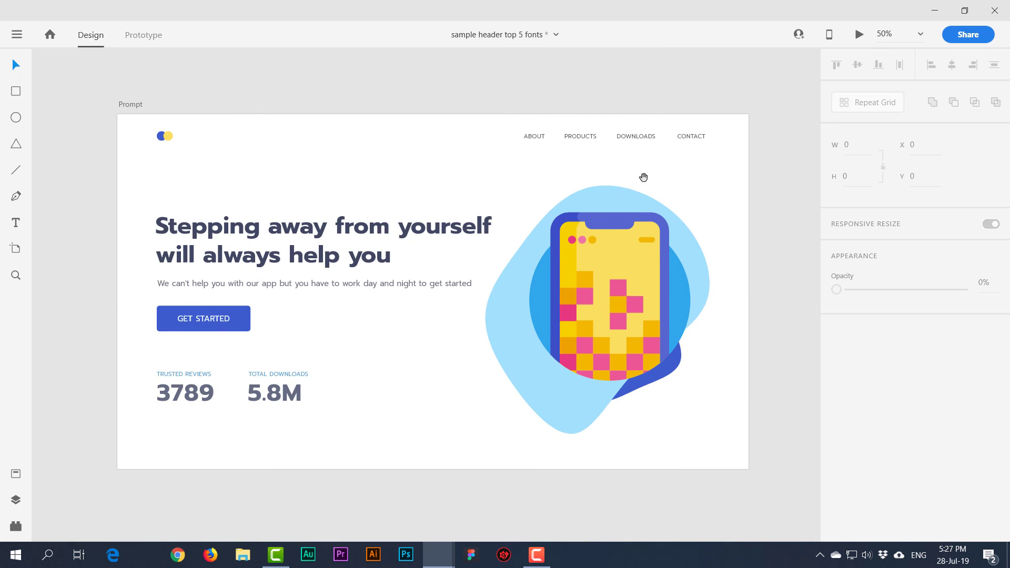
click(133, 105)
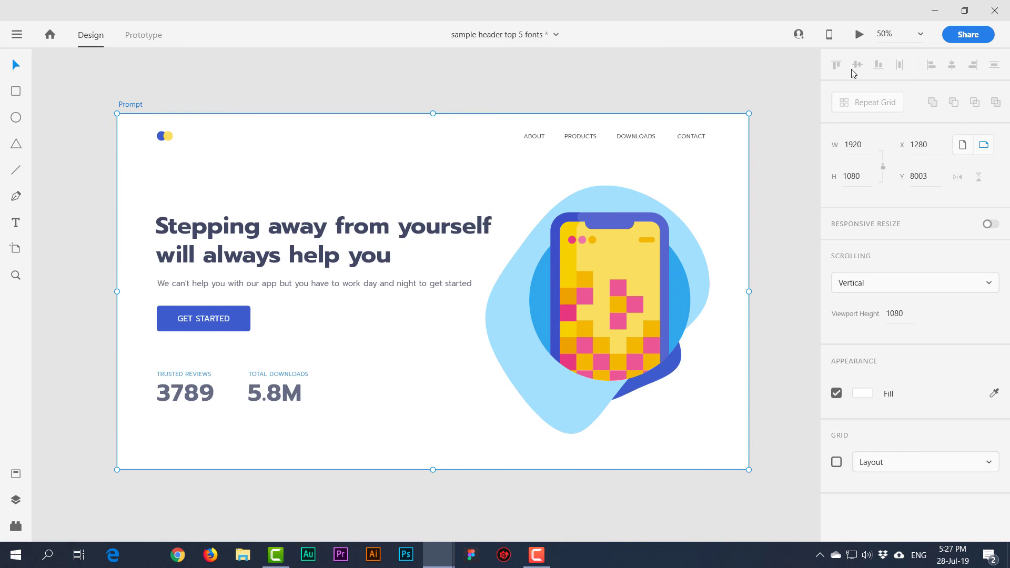
click(860, 34)
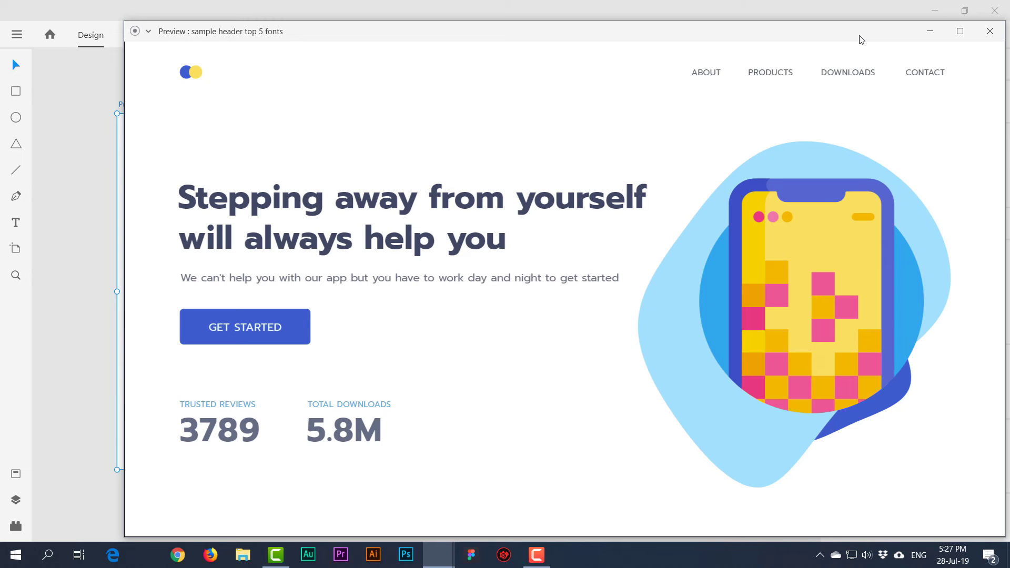
drag(651, 40, 624, 30)
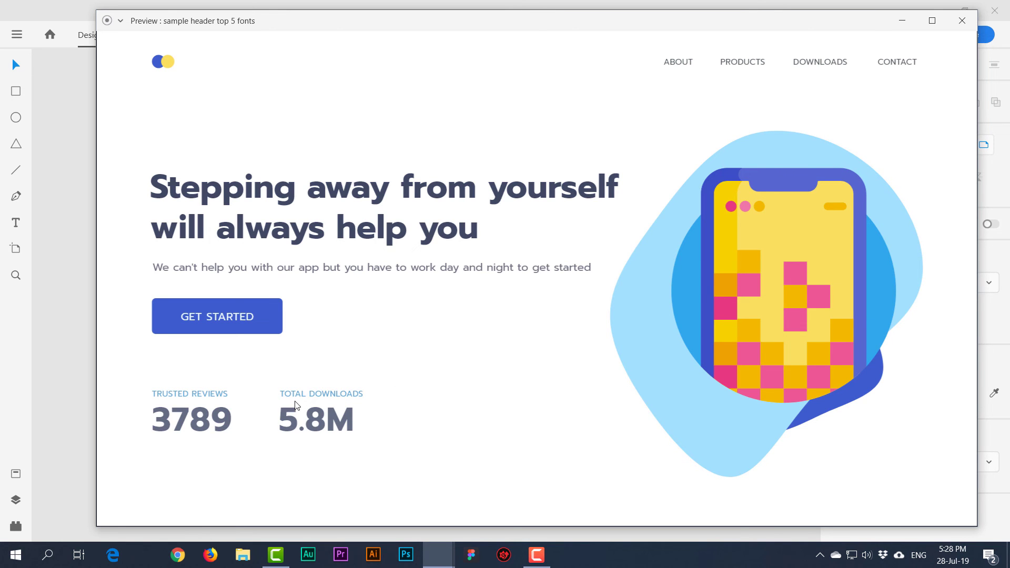
click(962, 20)
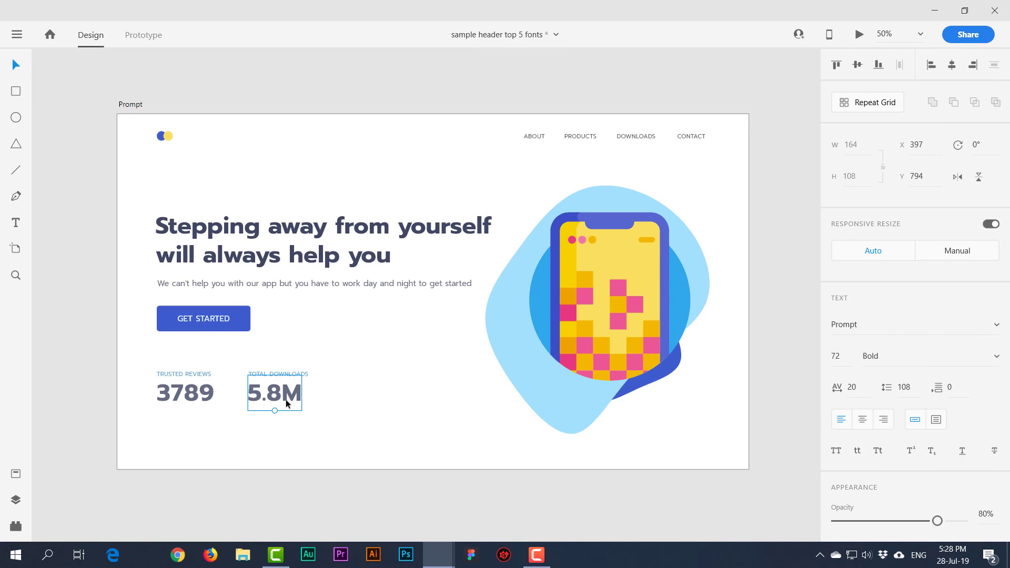
Step: Inspect the text settings of the downloads and reviews figures on the Prompt artboard, and clear the selection
click(421, 394)
click(282, 401)
click(171, 394)
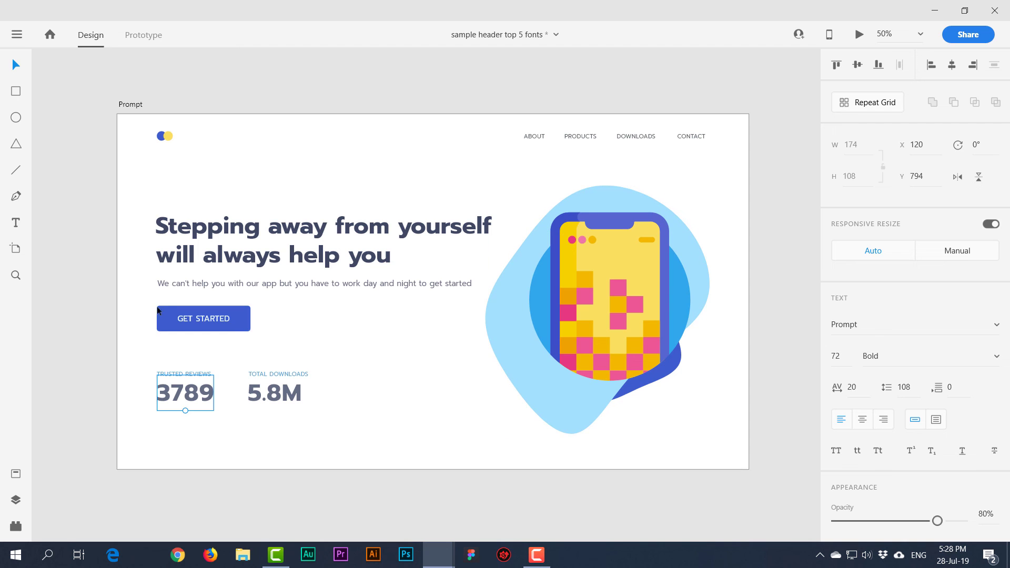
click(483, 71)
Step: Select the top artboard of the third column and fit all artboards in view
drag(745, 108, 577, 331)
scroll(643, 266, down, 5)
scroll(642, 266, right, 5)
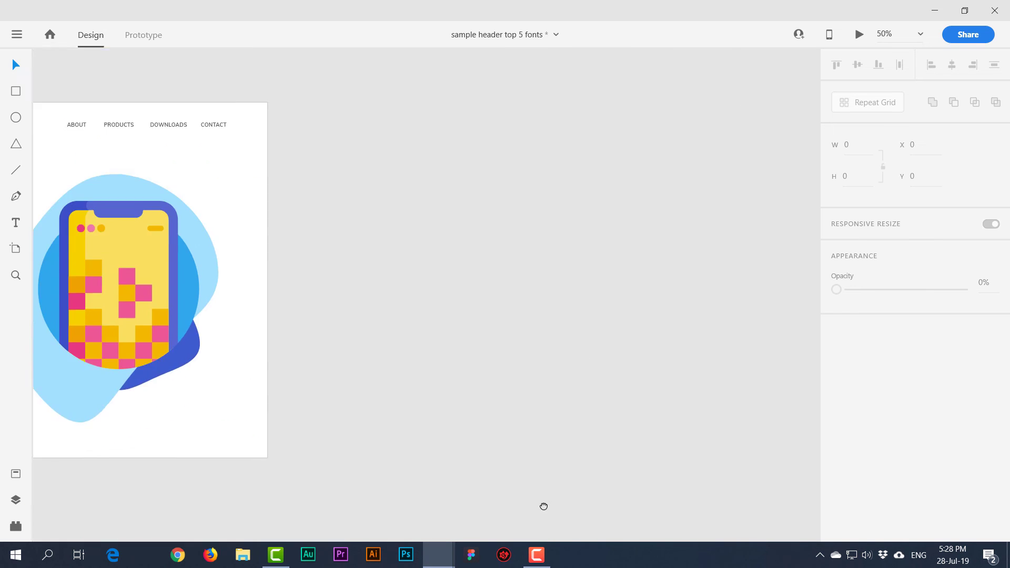
scroll(570, 307, down, 5)
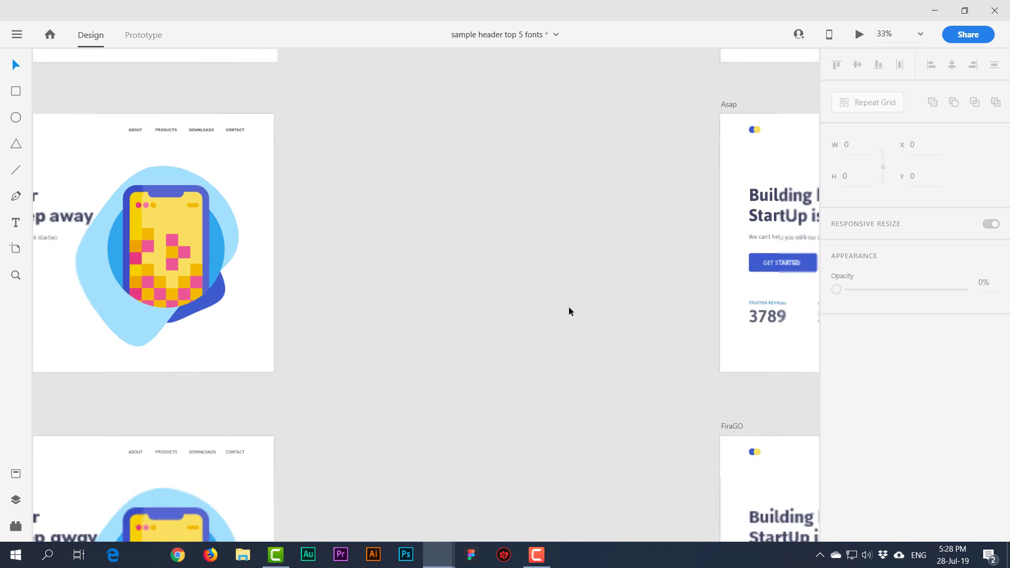
scroll(569, 308, right, 3)
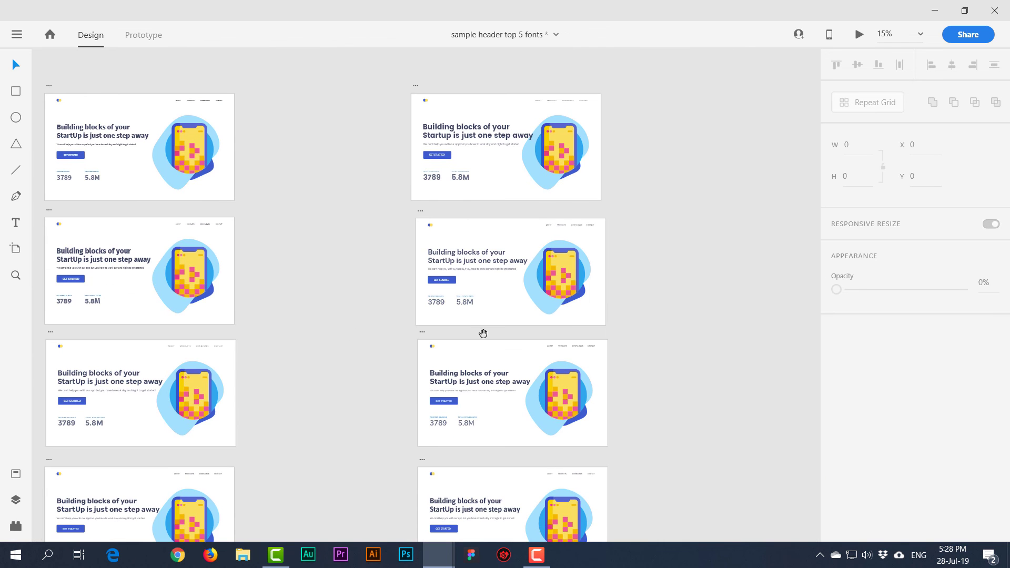
click(416, 87)
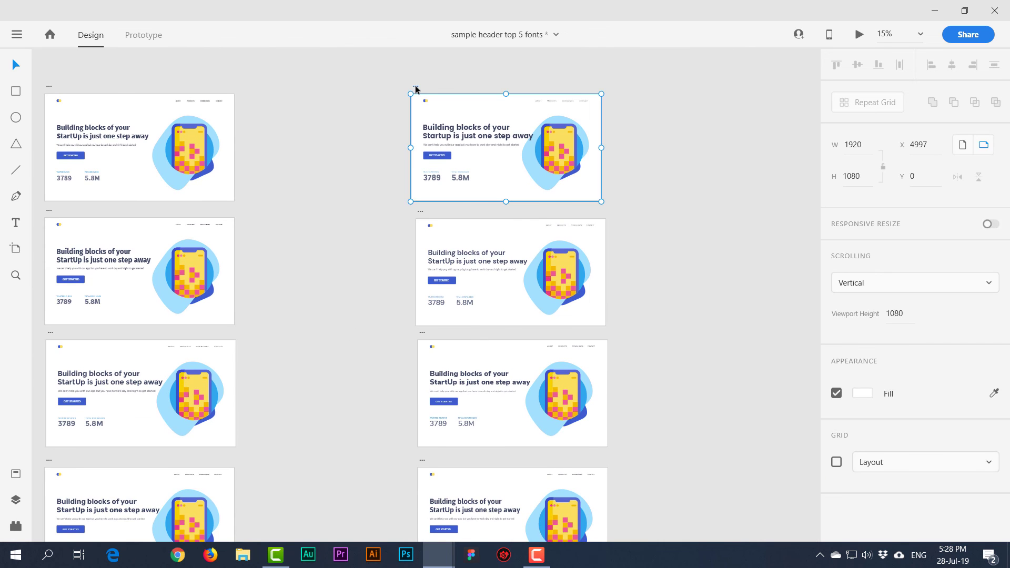
key(ctrl+0)
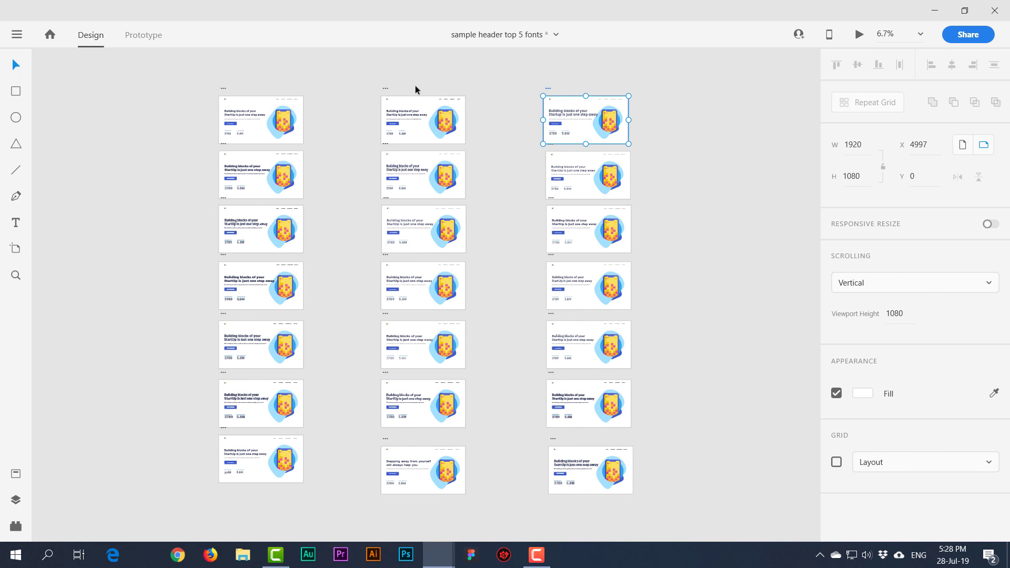
Step: Zoom to the selected Poppins - Google artboard to examine its header, and clear the selection
key(ctrl+1)
key(ctrl+minus)
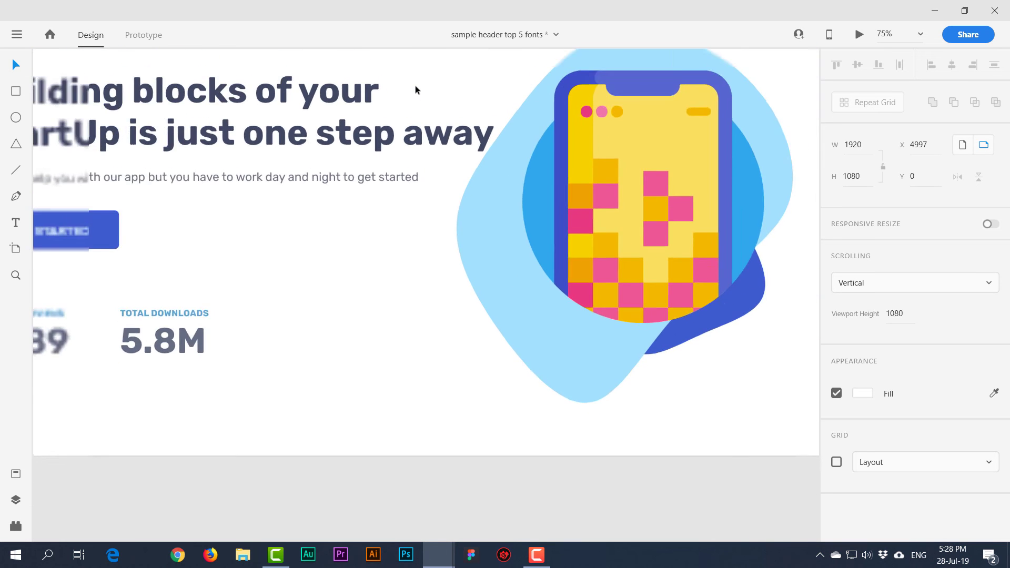
drag(440, 102, 445, 189)
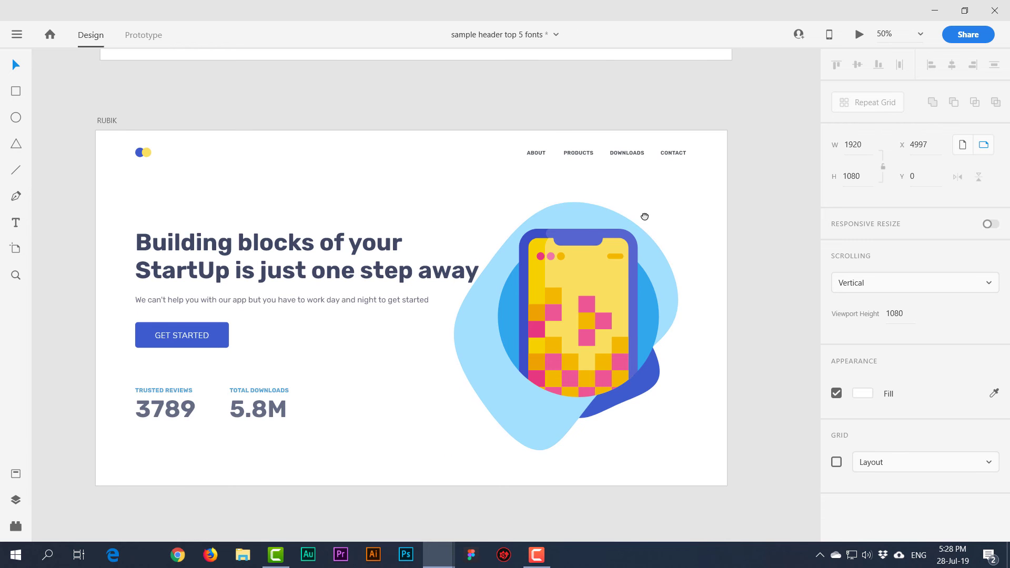
scroll(508, 273, down, 3)
scroll(509, 274, right, 6)
scroll(544, 286, down, 3)
scroll(533, 456, down, 3)
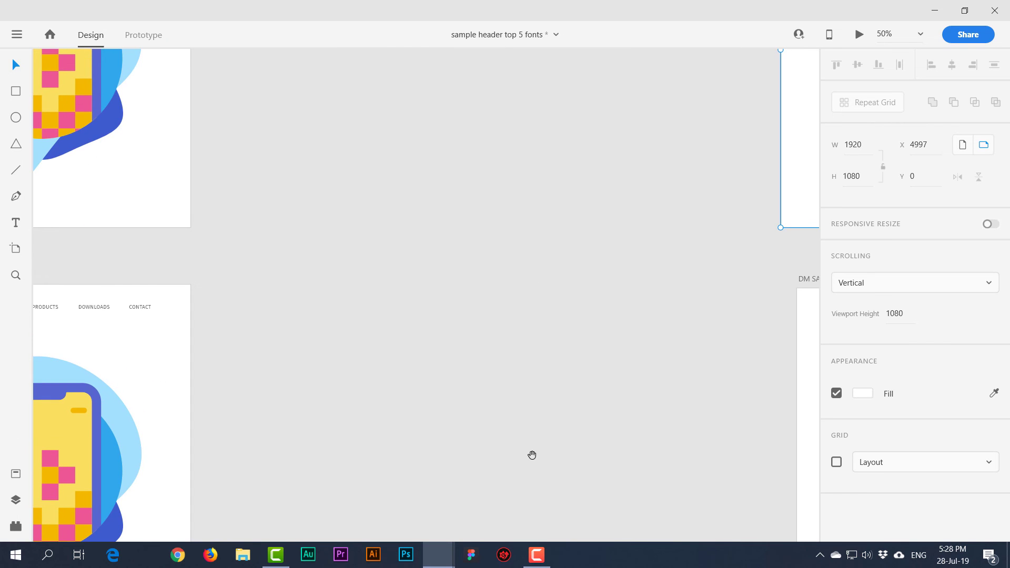
scroll(532, 455, down, 3)
drag(546, 424, 437, 482)
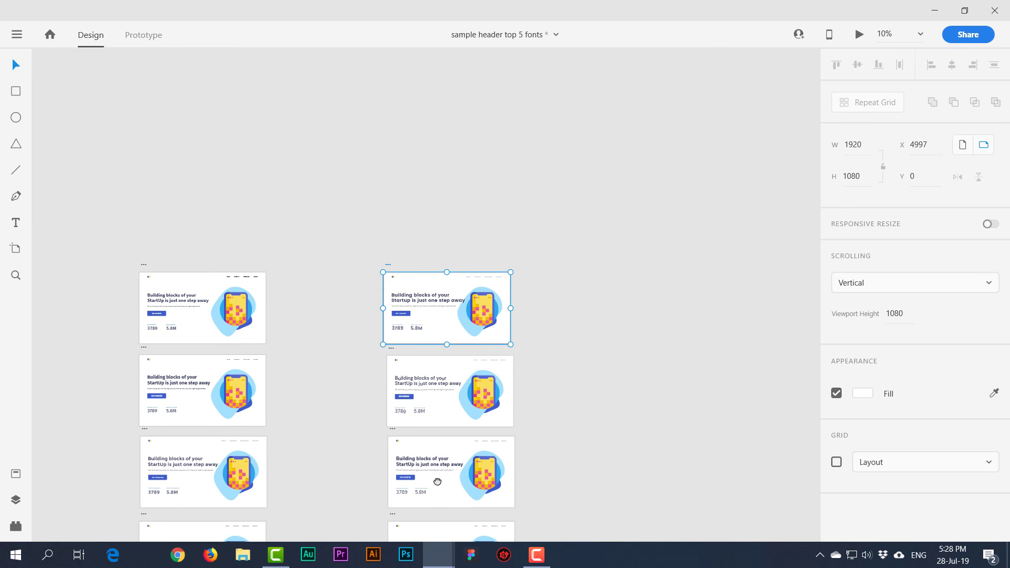
key(ctrl+3)
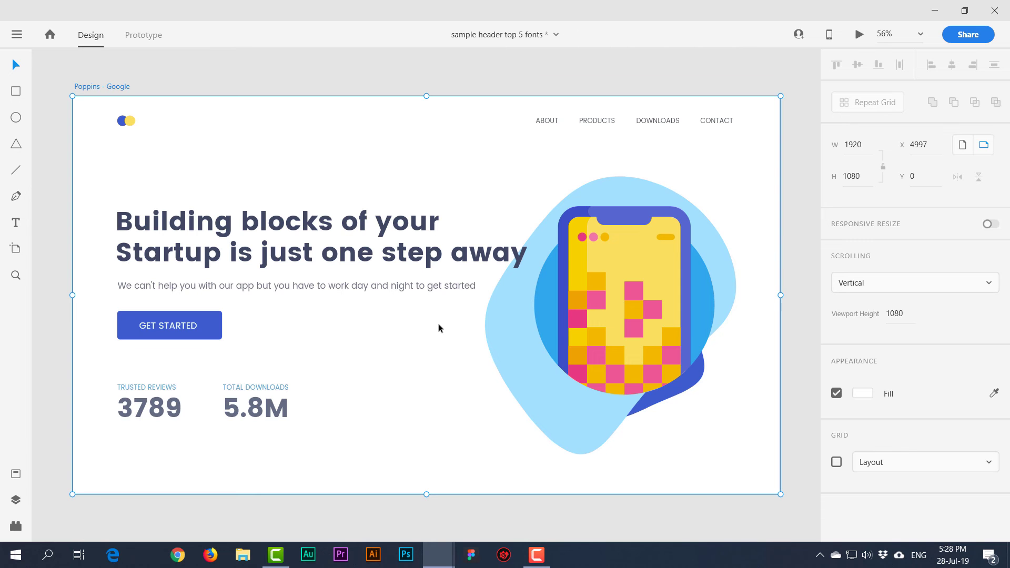
click(65, 249)
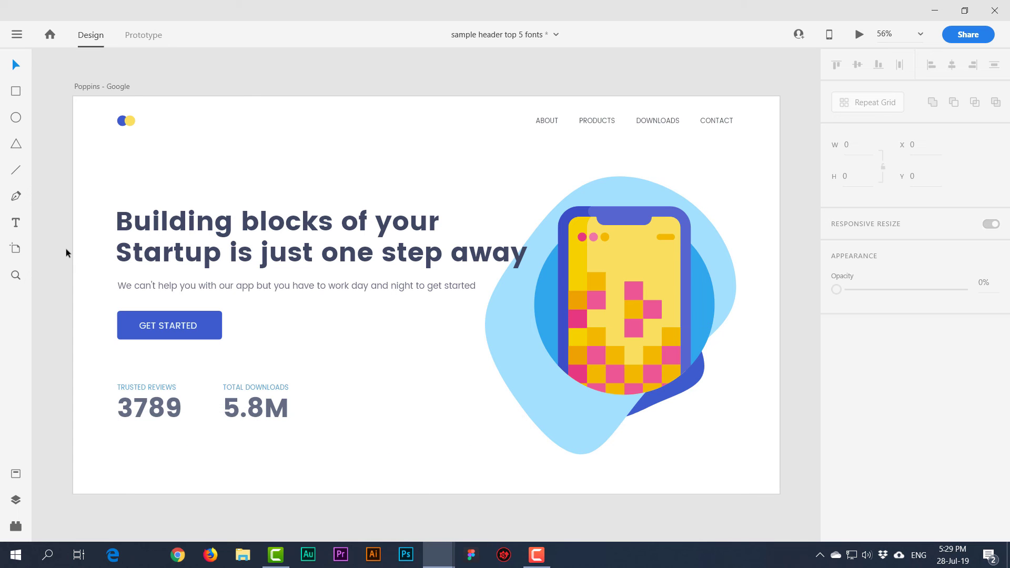
Step: Open and close the design preview, and inspect the text settings of the GET STARTED label on the Poppins - Google artboard
click(859, 37)
drag(677, 31, 629, 19)
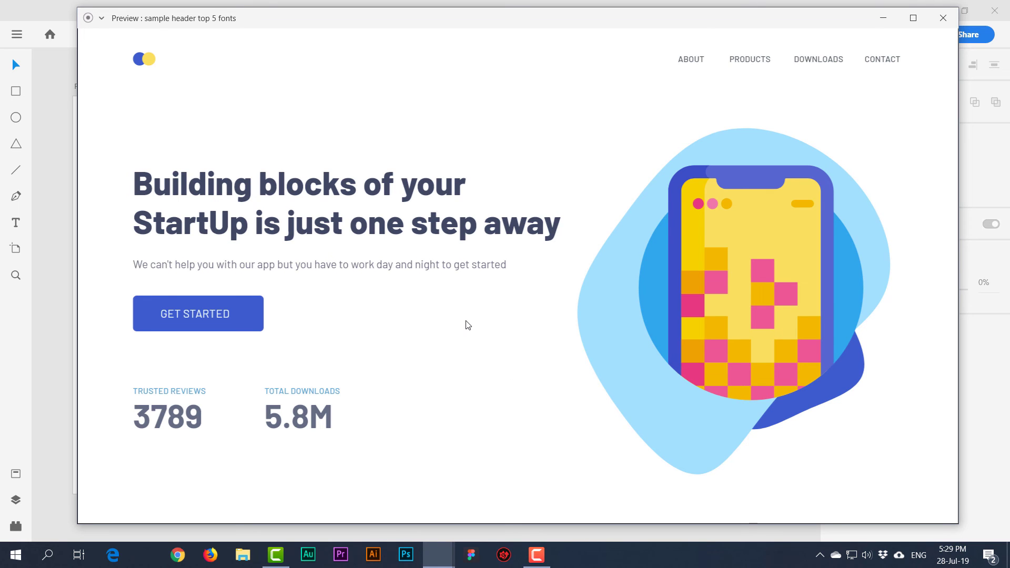
click(945, 18)
click(179, 326)
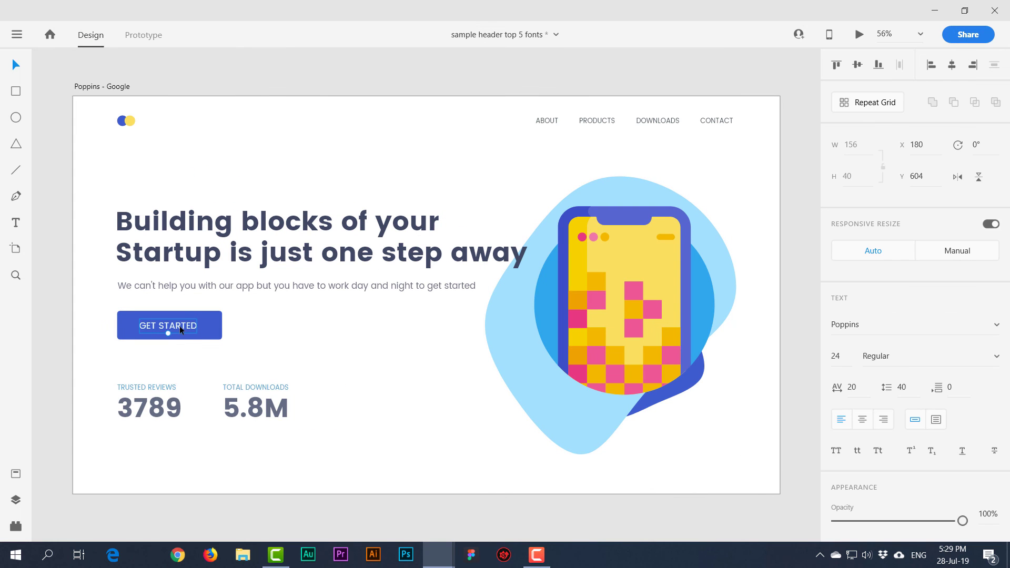
click(358, 385)
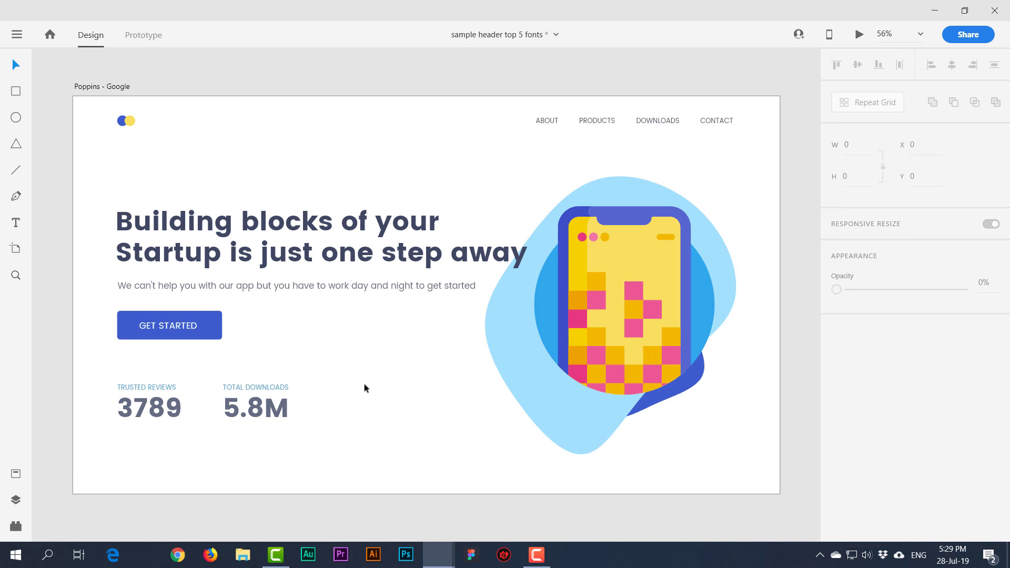
Step: Preview the DM SANS - Google artboard below the Poppins one to examine its header, and close the preview
drag(383, 434, 411, 74)
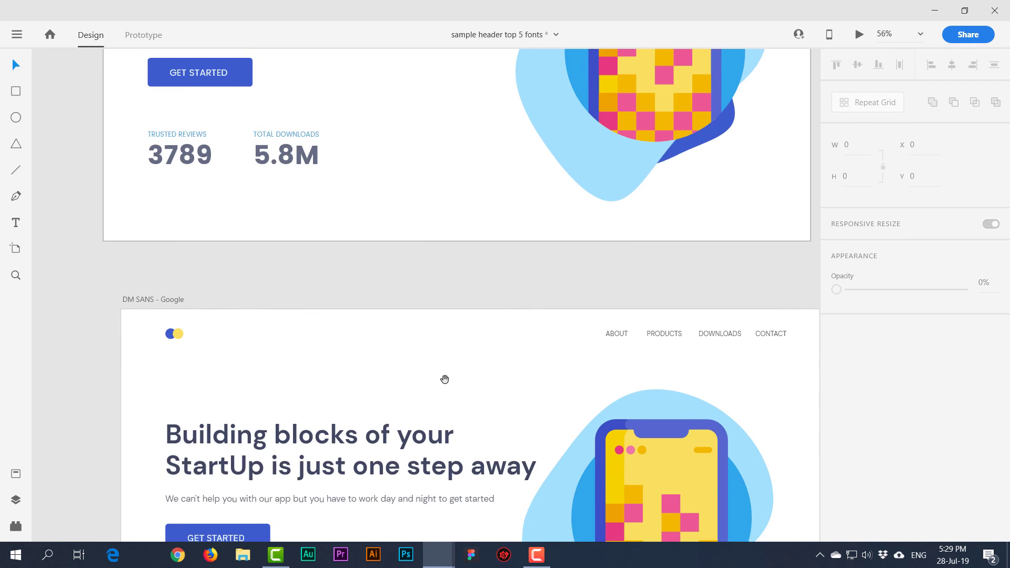
drag(445, 379, 404, 197)
drag(406, 251, 408, 216)
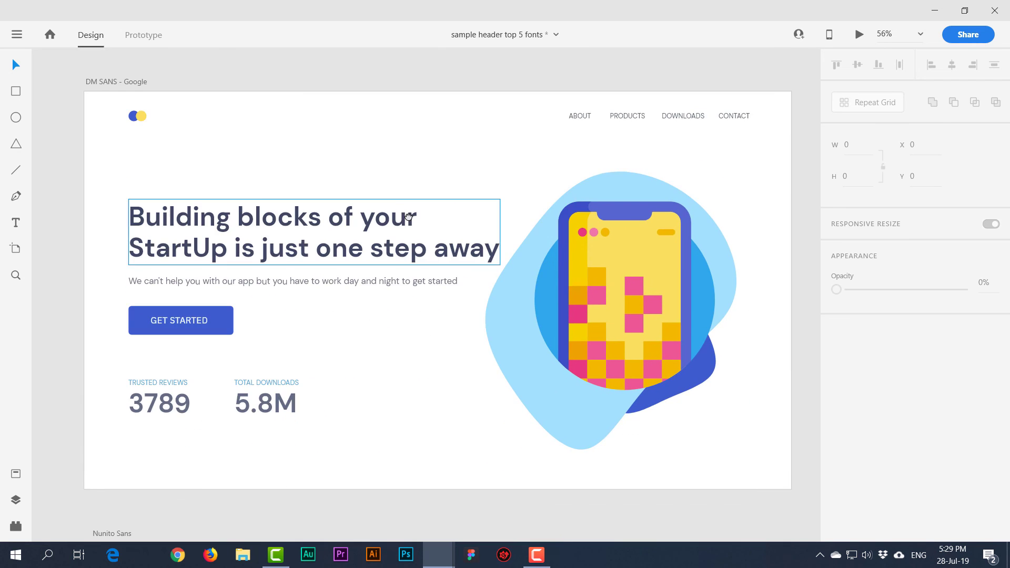
click(102, 82)
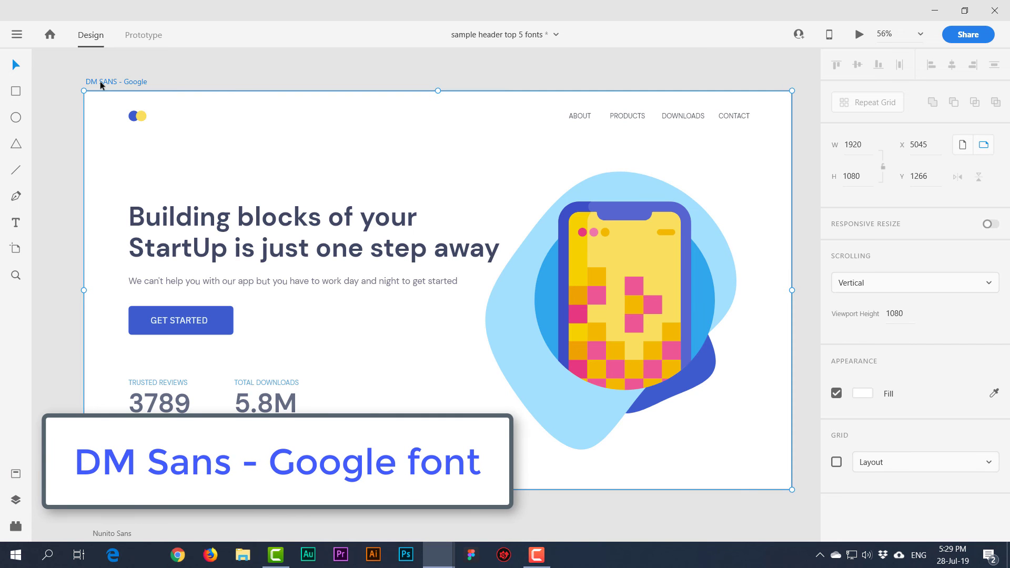
click(858, 34)
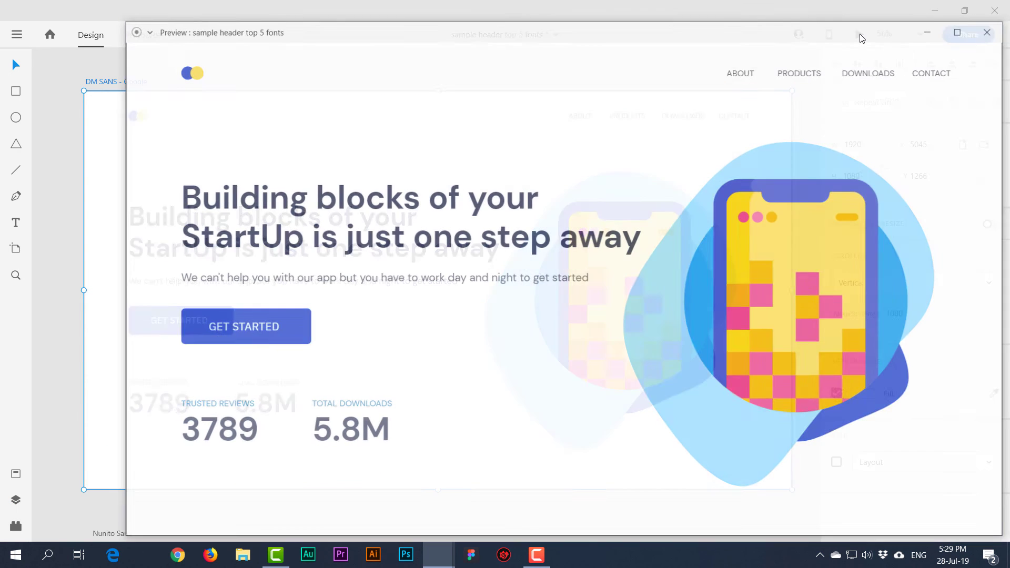
drag(694, 37, 632, 35)
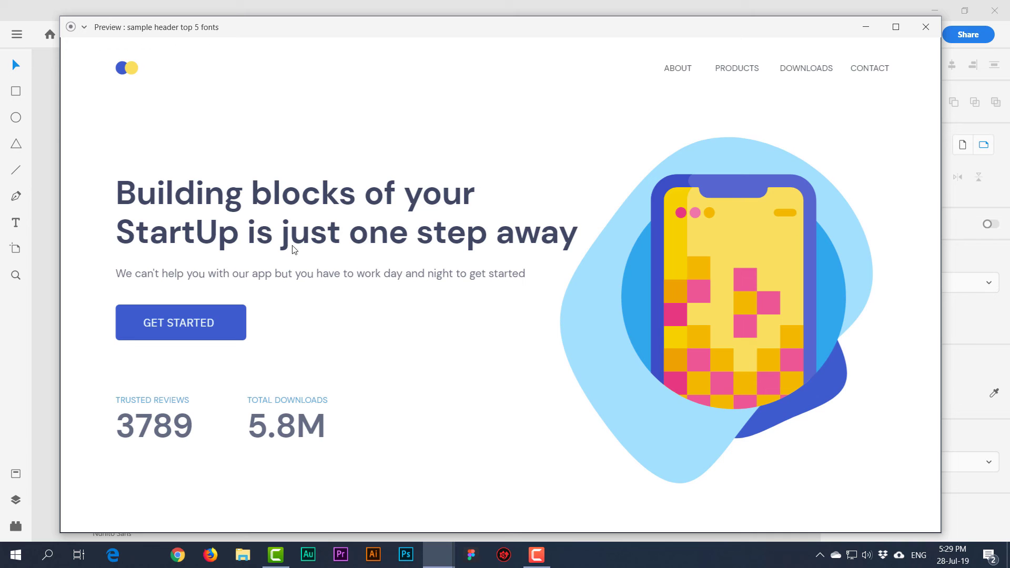
click(925, 31)
click(69, 242)
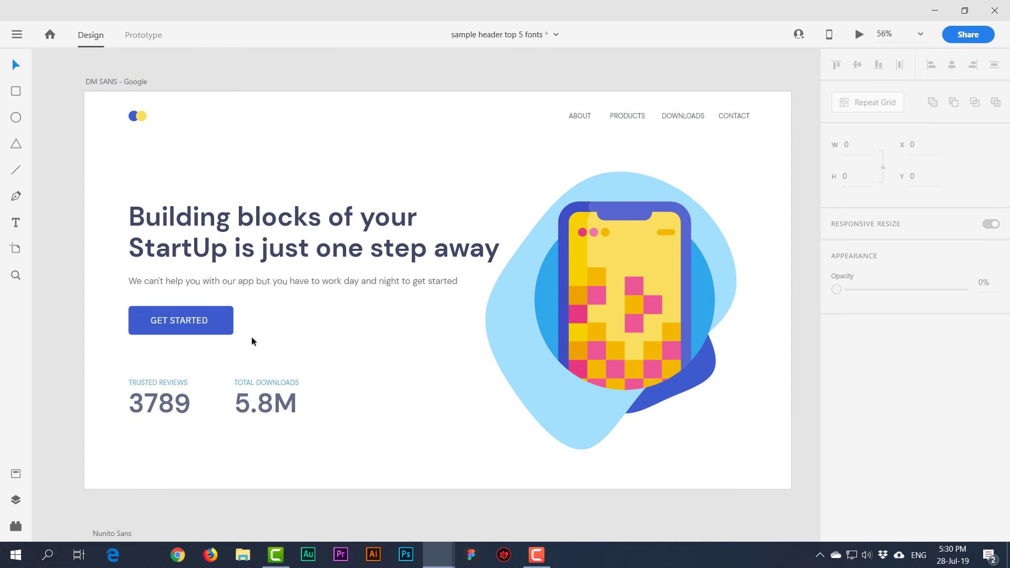
Step: Inspect the available font weights for the heading on the Nunito Sans artboard and the text settings of its subtitle
scroll(284, 210, down, 5)
drag(334, 349, 312, 205)
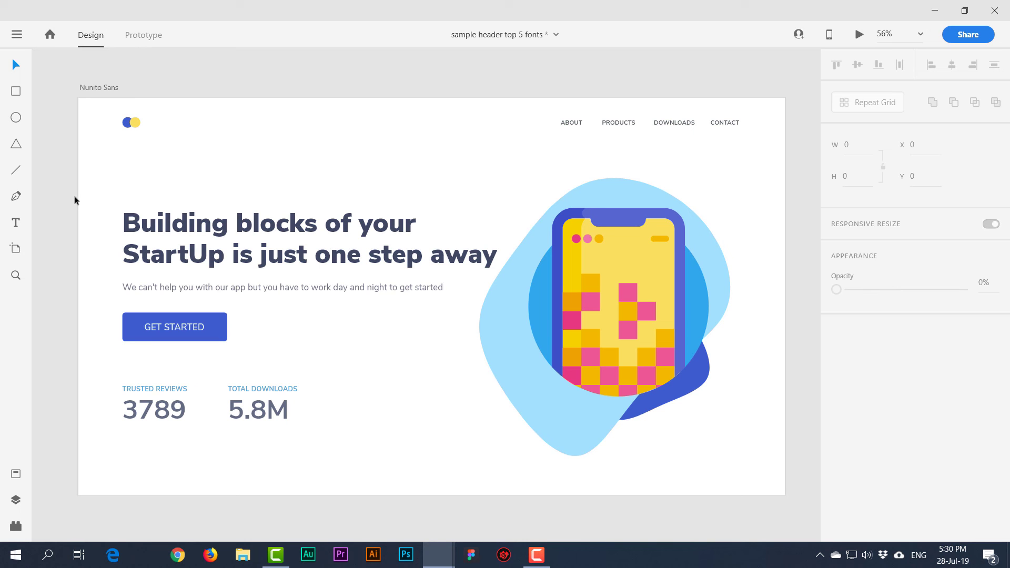
click(279, 288)
click(271, 263)
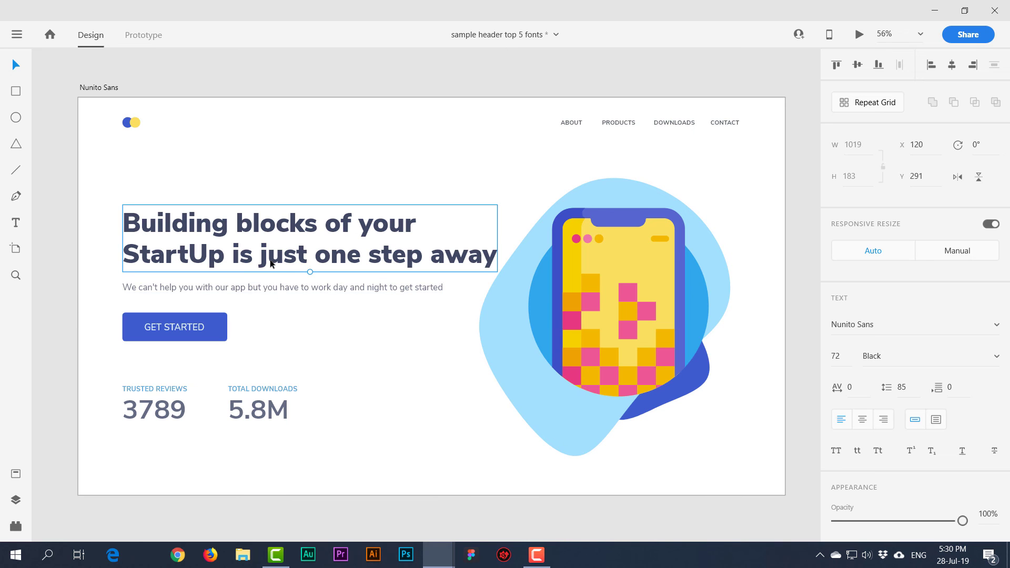
click(996, 356)
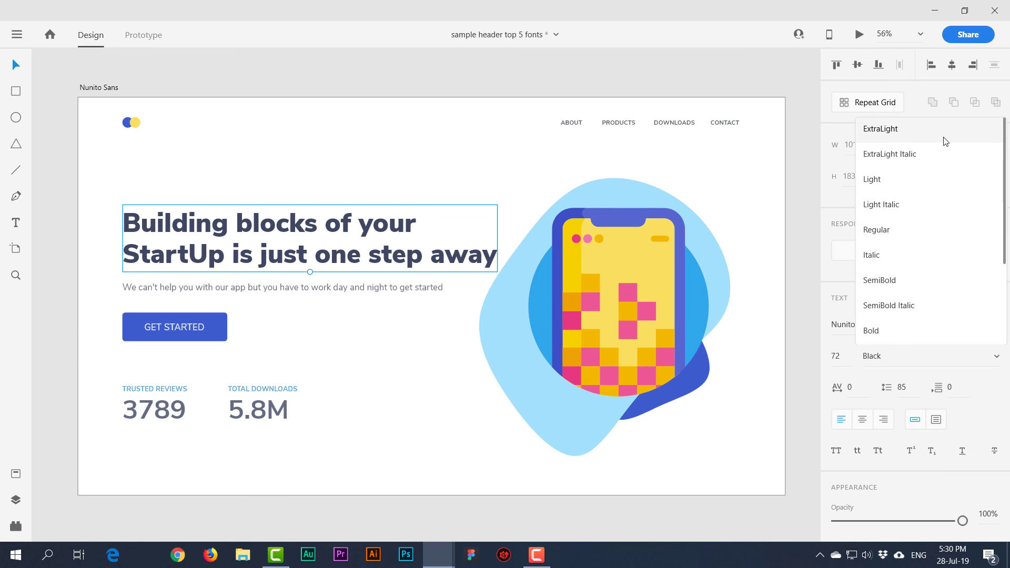
scroll(897, 276, down, 1)
scroll(897, 276, down, 3)
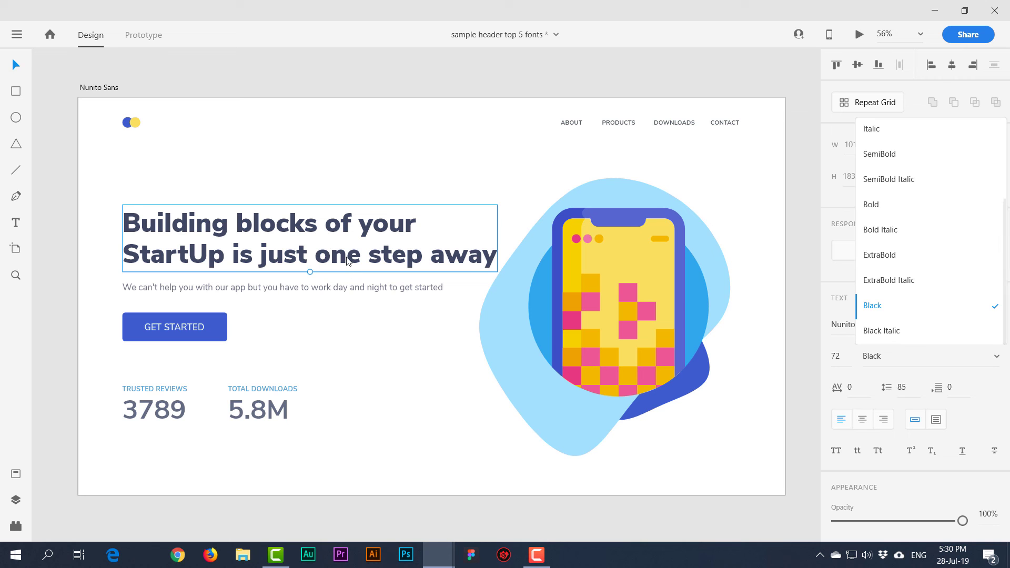
key(Escape)
click(346, 288)
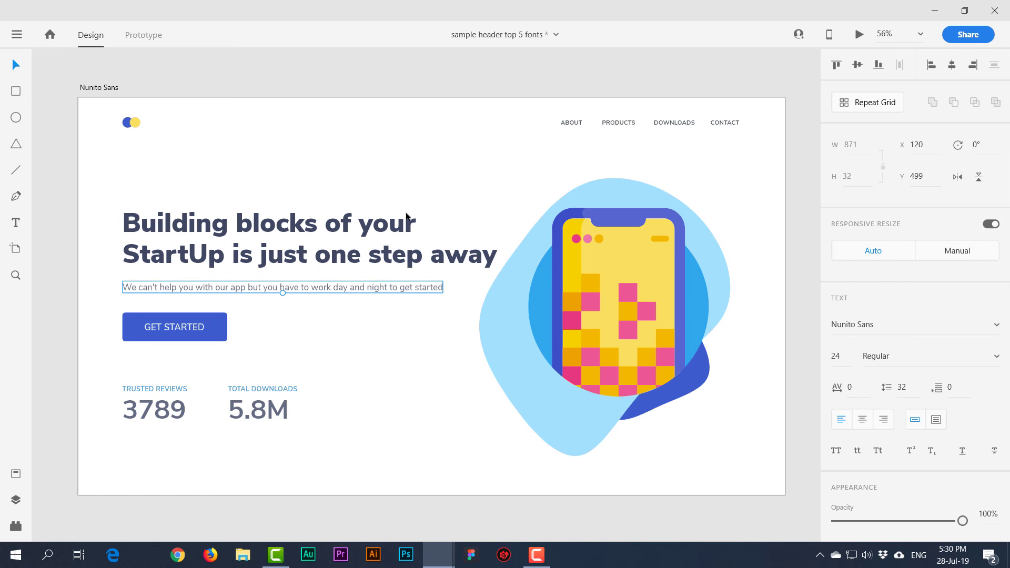
Step: Preview the Nunito Sans artboard to examine the header in that font, and close the preview
click(579, 103)
click(859, 36)
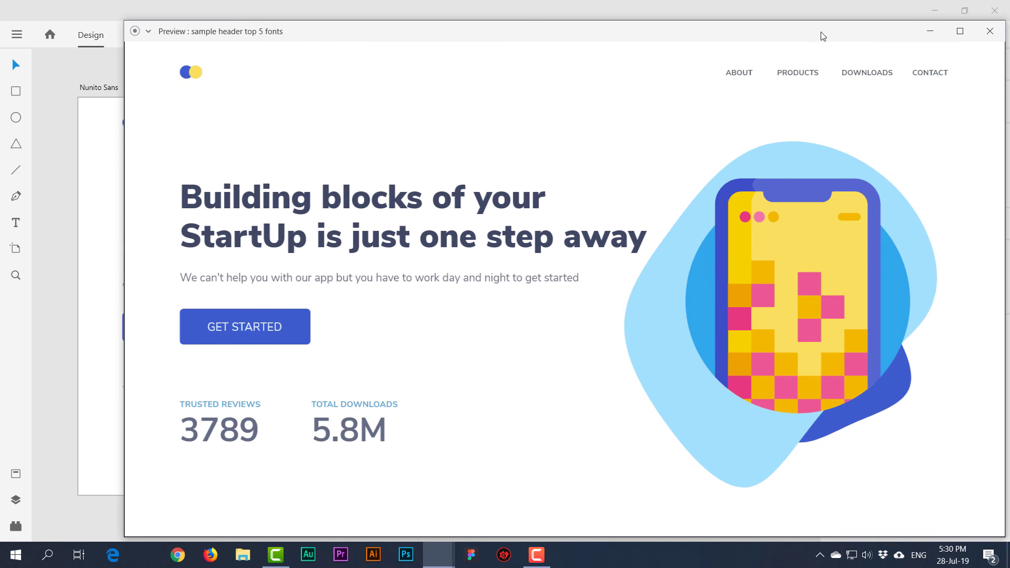
click(990, 31)
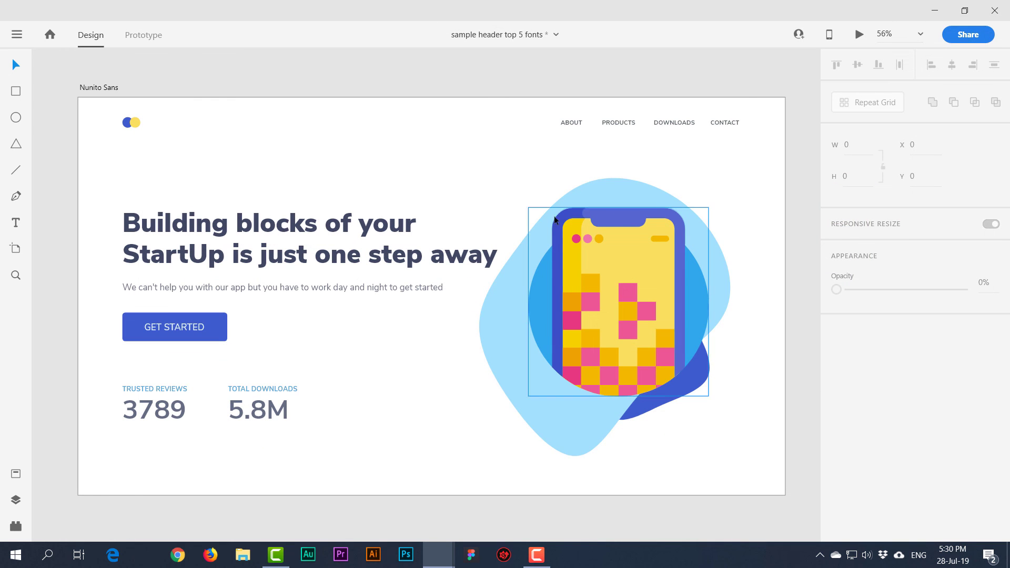
Step: Select the Asap artboard below the Nunito Sans one, preview its header, and close the preview
drag(461, 200, 480, 68)
drag(464, 308, 445, 158)
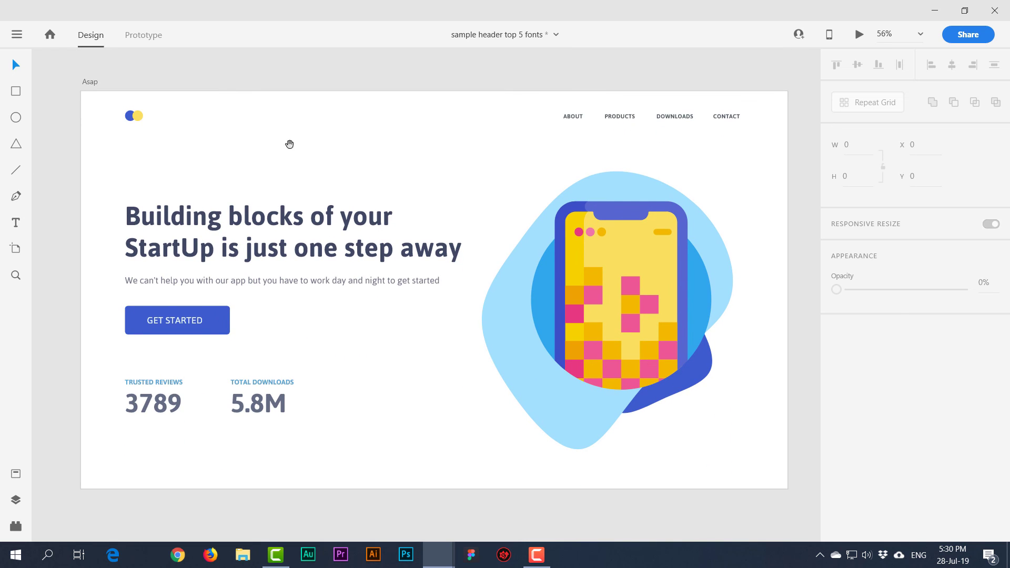
click(84, 82)
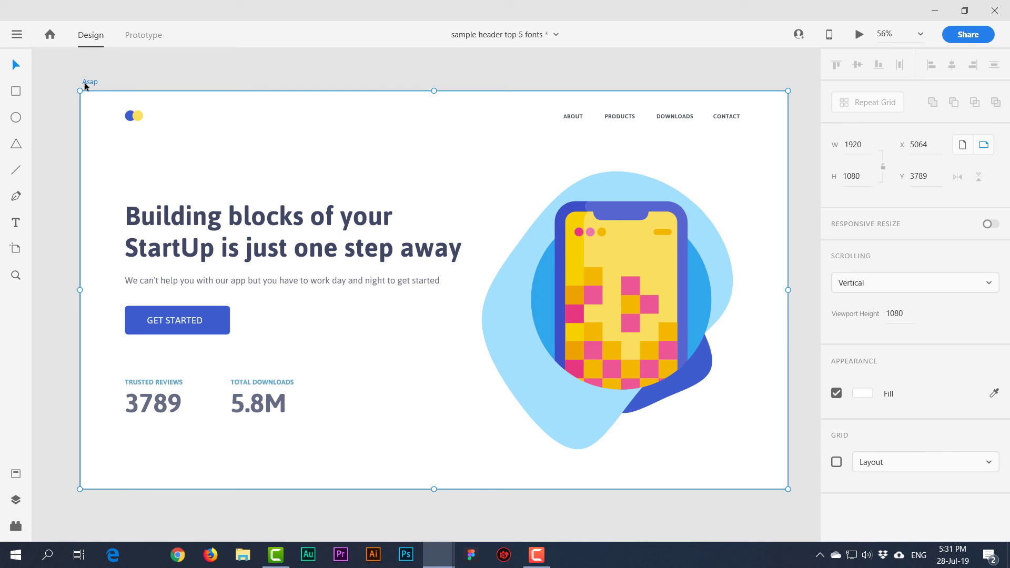
click(52, 85)
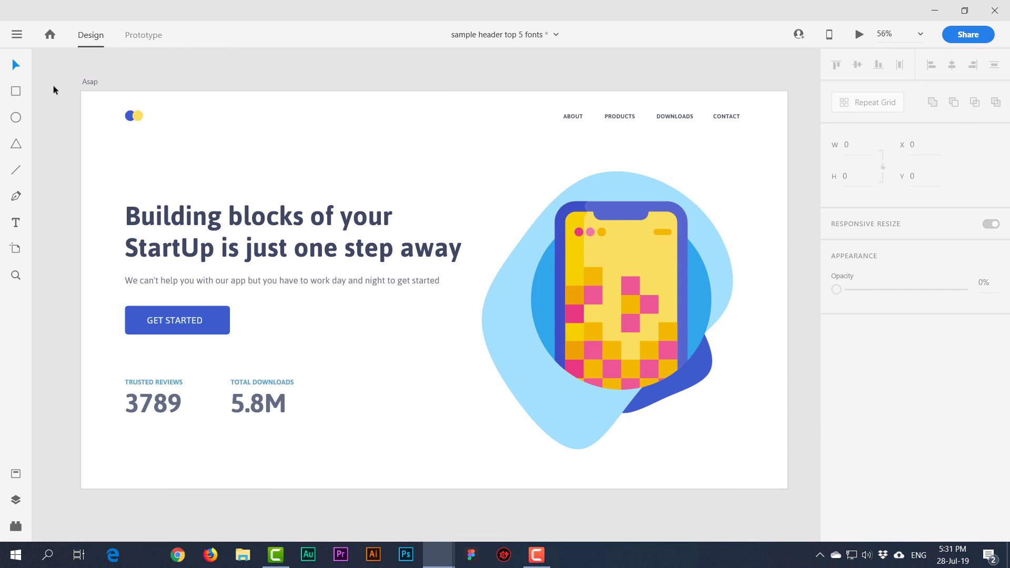
click(90, 80)
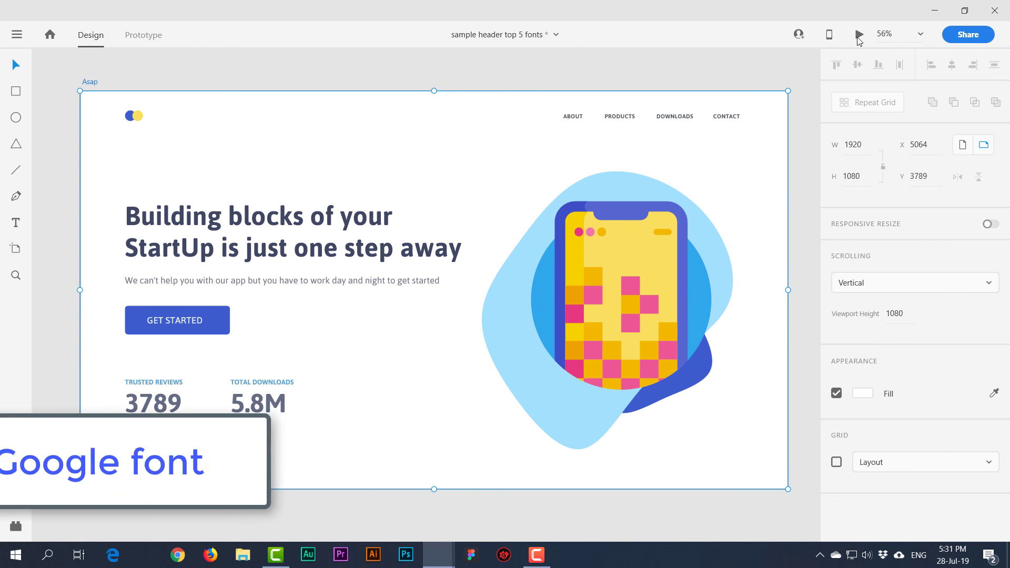
click(860, 34)
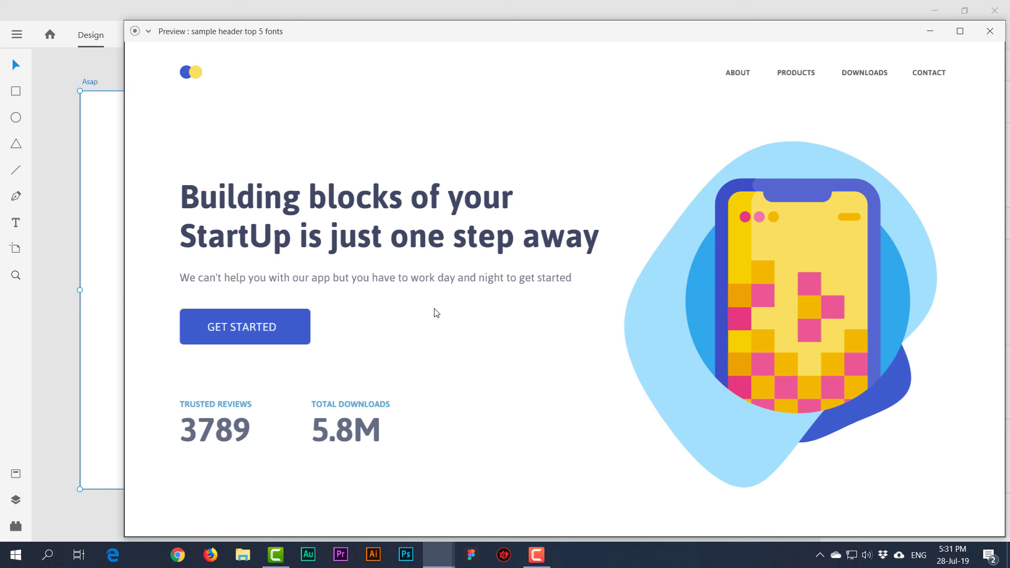
click(989, 31)
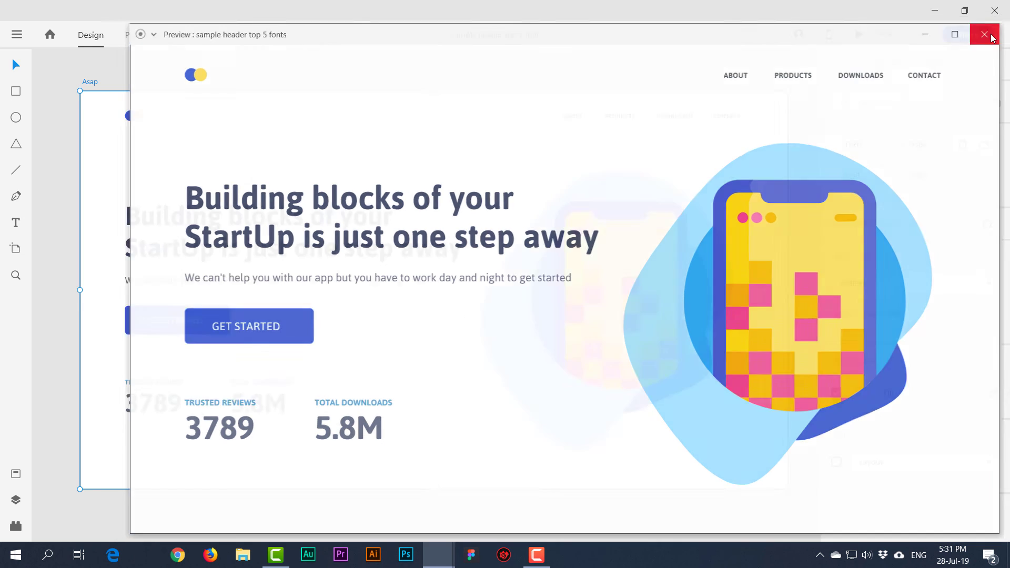
click(805, 219)
Step: Inspect the heading's text settings on the FiraGO artboard below Asap, and preview its header, closing the preview when done
drag(643, 239, 592, 183)
scroll(591, 183, down, 4)
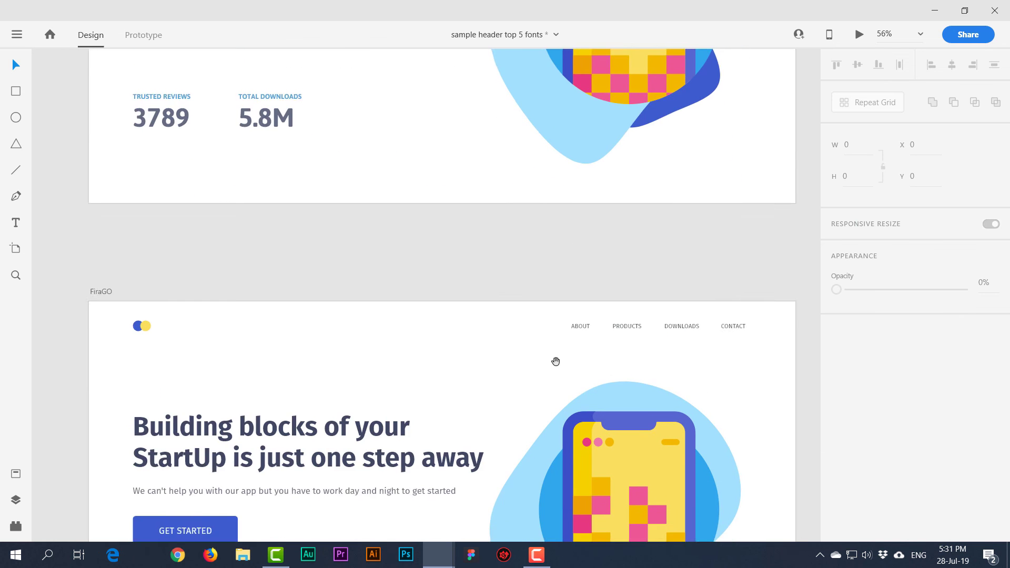
drag(555, 361, 535, 150)
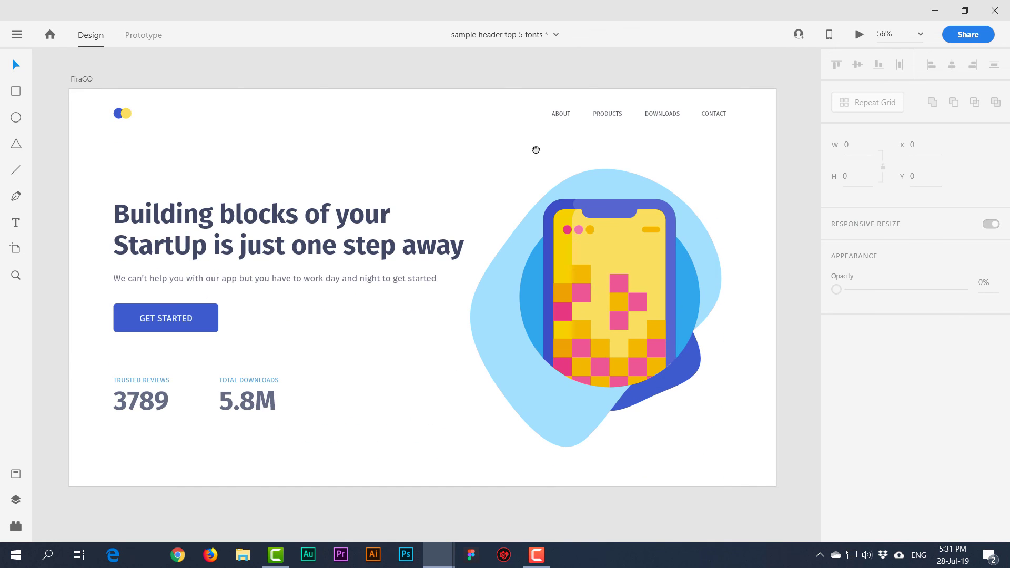
scroll(536, 150, down, 5)
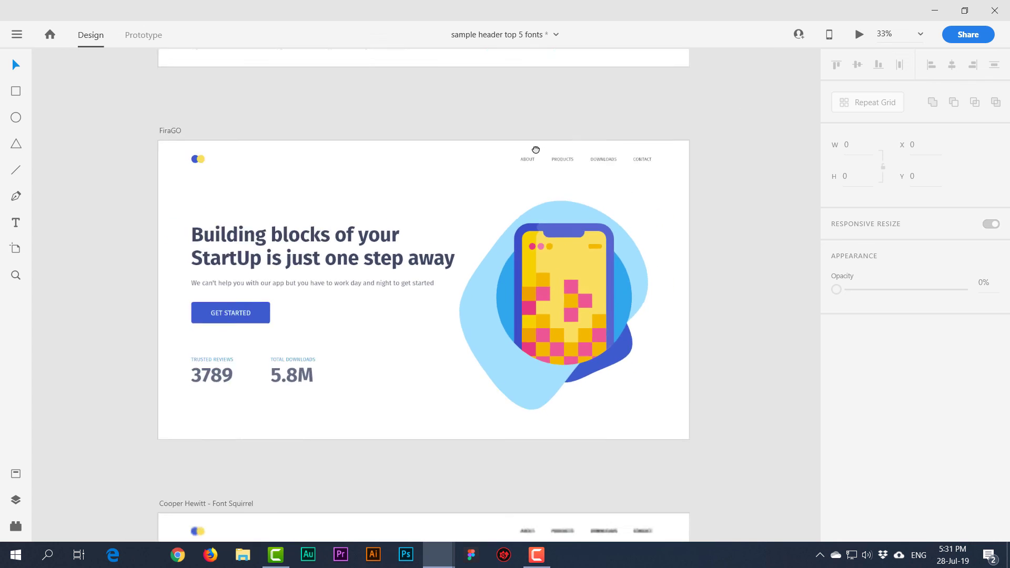
scroll(535, 150, up, 4)
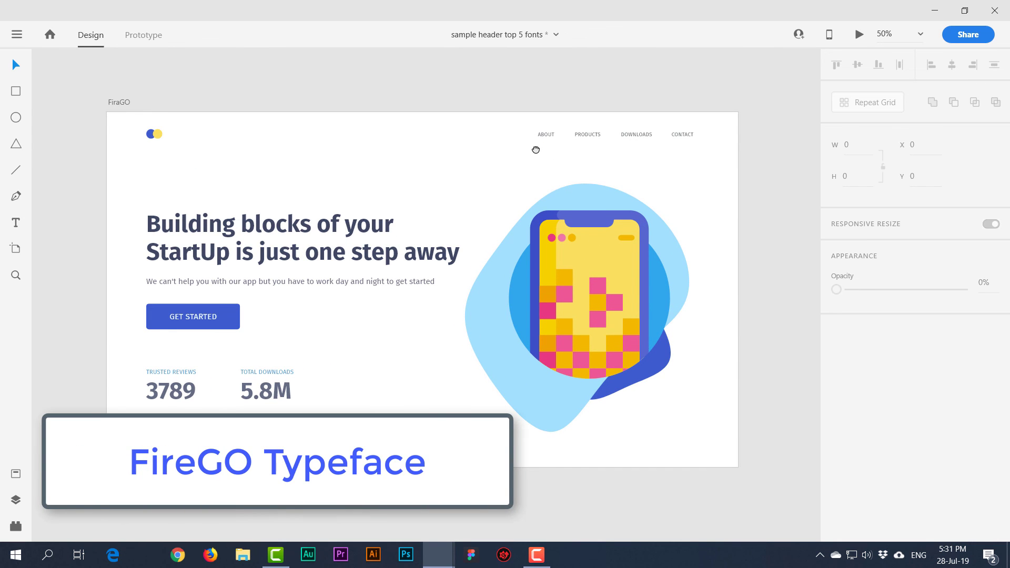
click(114, 102)
click(87, 121)
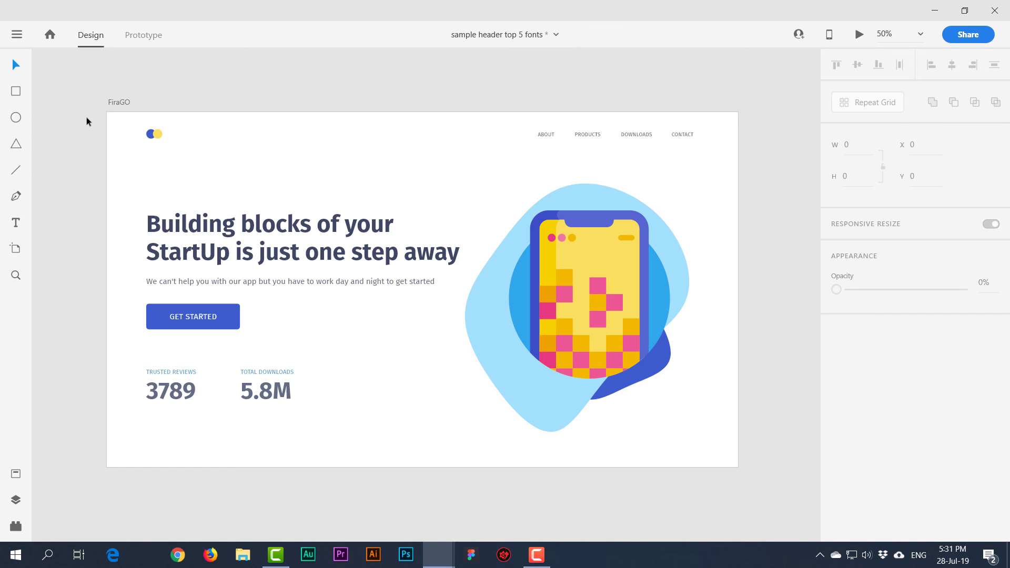
click(277, 222)
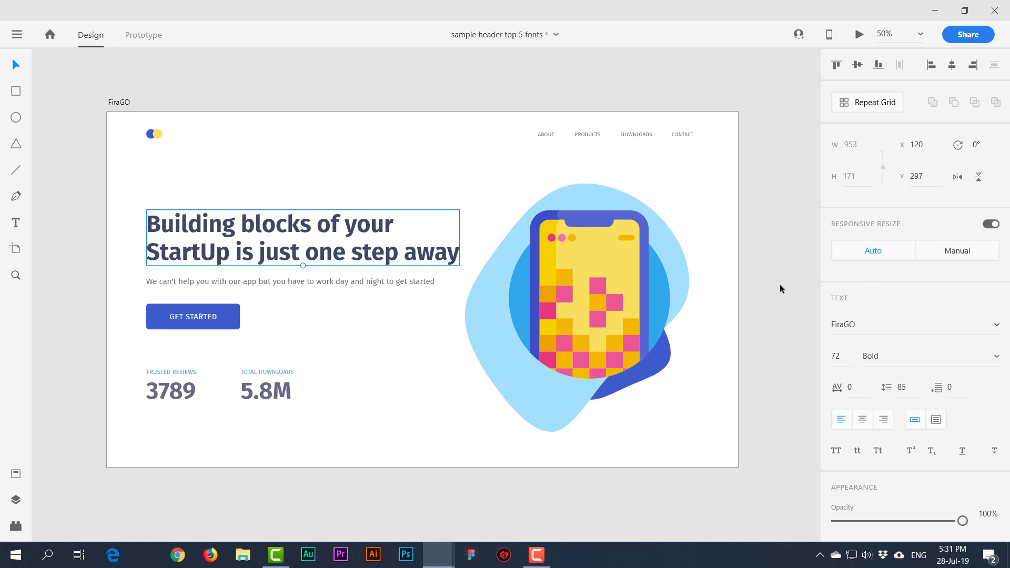
click(859, 34)
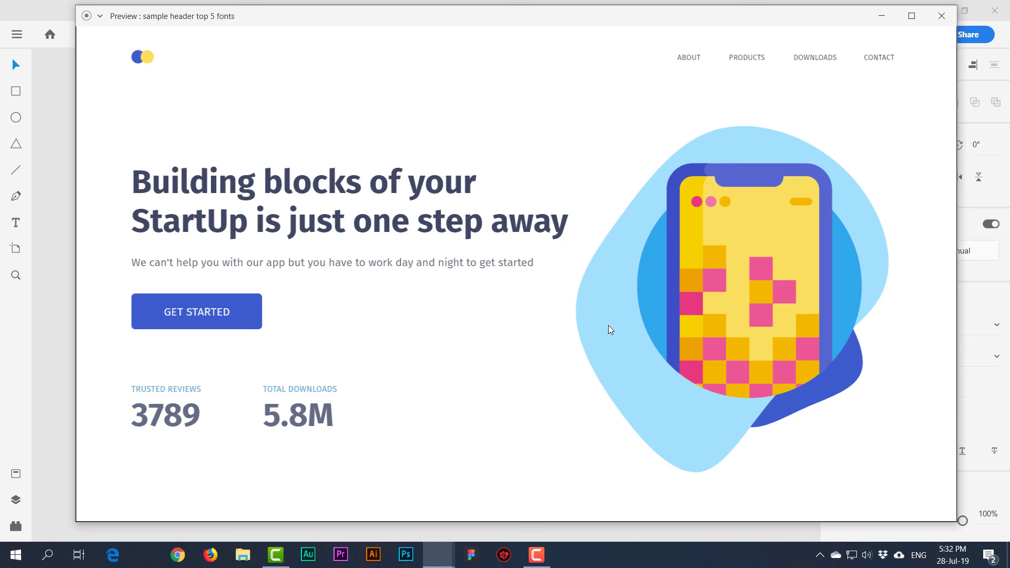
click(940, 20)
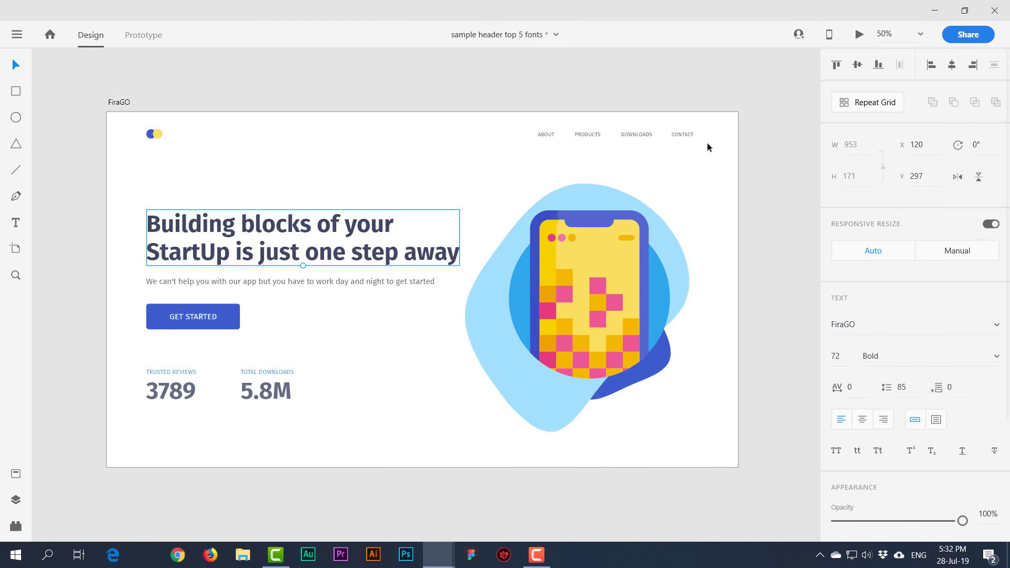
Step: Preview the Cooper Hewitt - Font Squirrel artboard below FiraGO to examine its header, and close the preview
click(269, 490)
scroll(81, 227, down, 5)
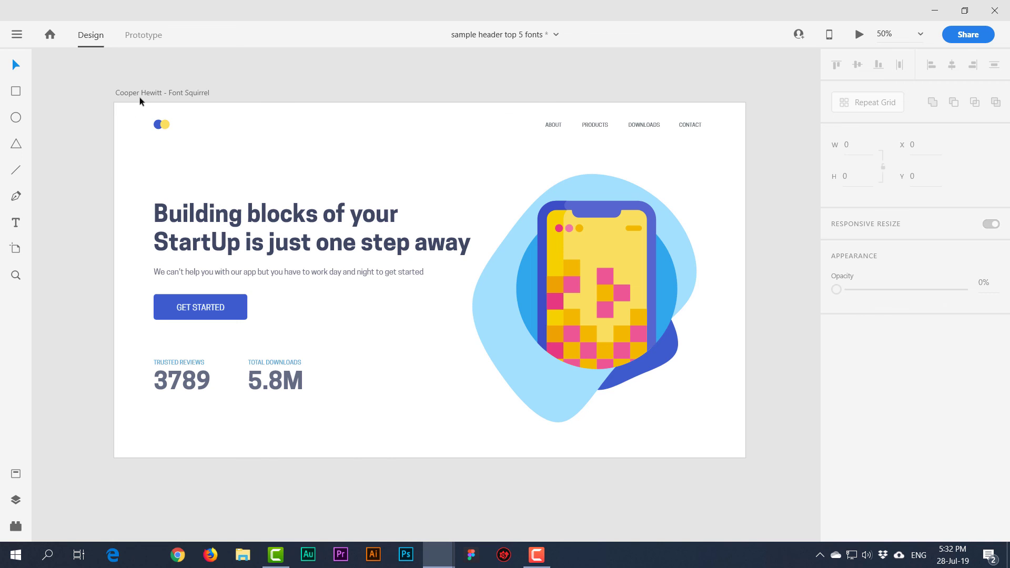
click(191, 95)
click(859, 34)
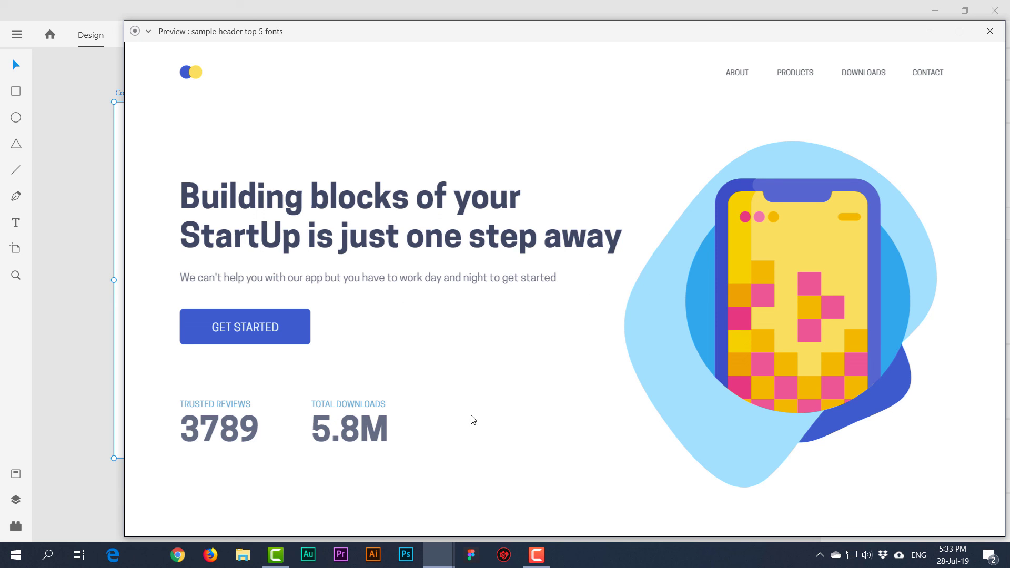
click(995, 35)
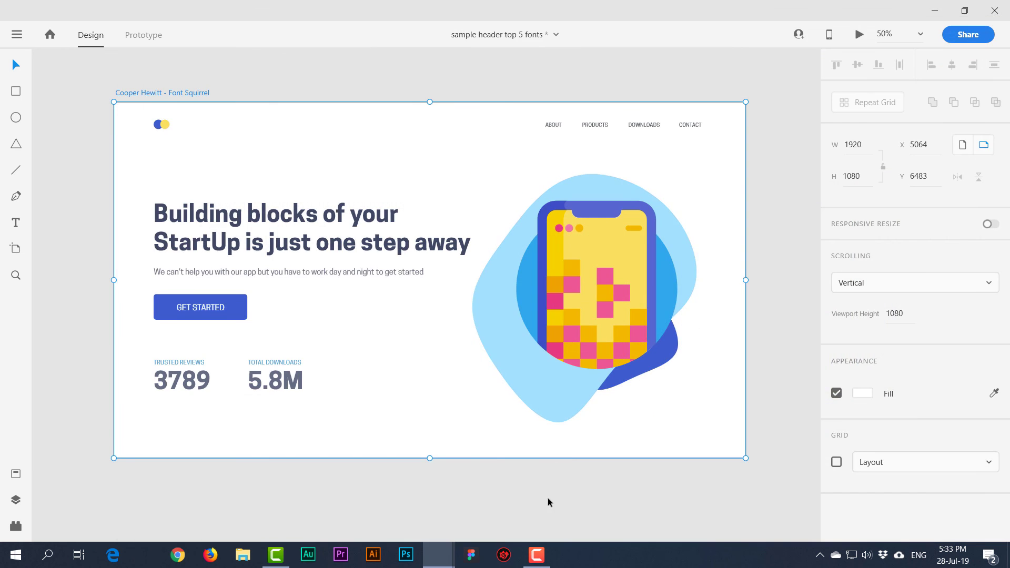
Step: Preview the Aileron - Font Squirrel artboard in a maximized window to examine its header, and close the preview
click(547, 500)
drag(570, 506, 593, 142)
scroll(597, 293, up, 2)
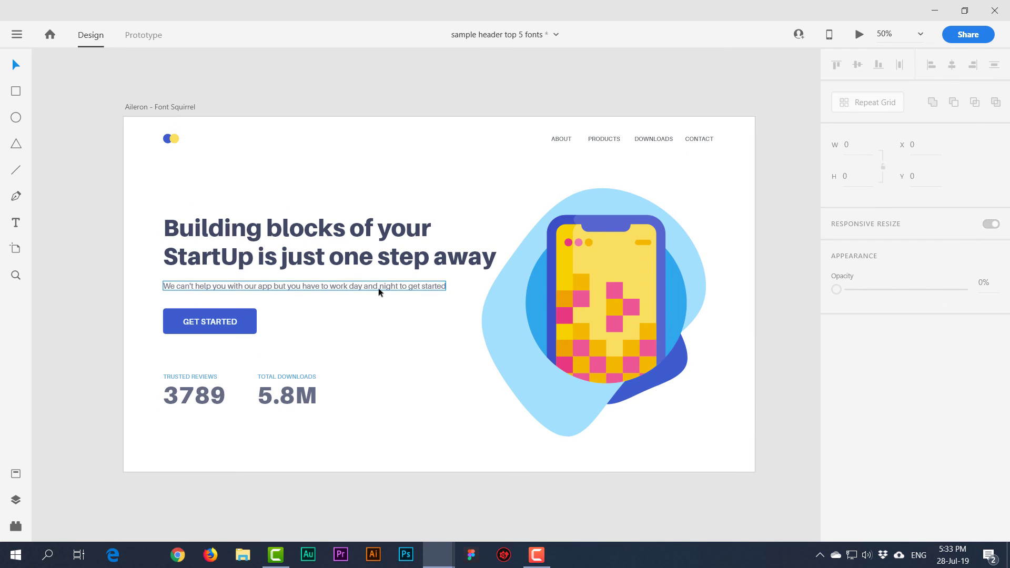
click(161, 107)
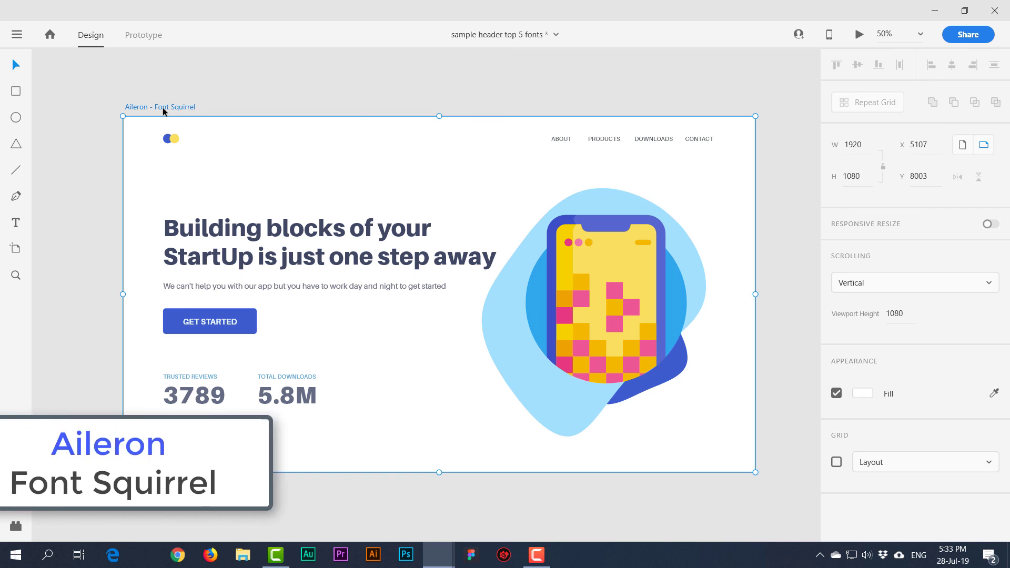
click(858, 35)
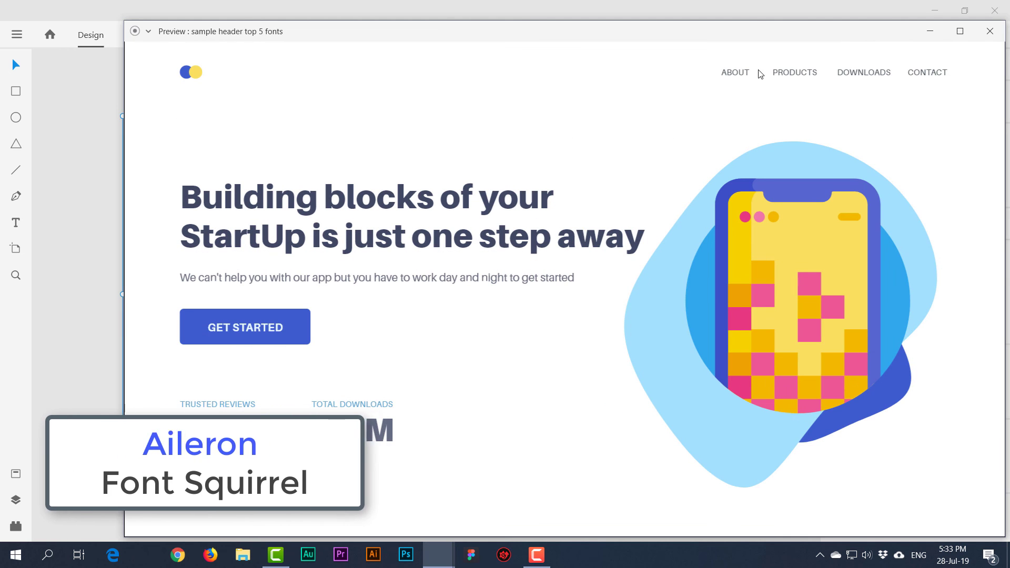
double_click(542, 31)
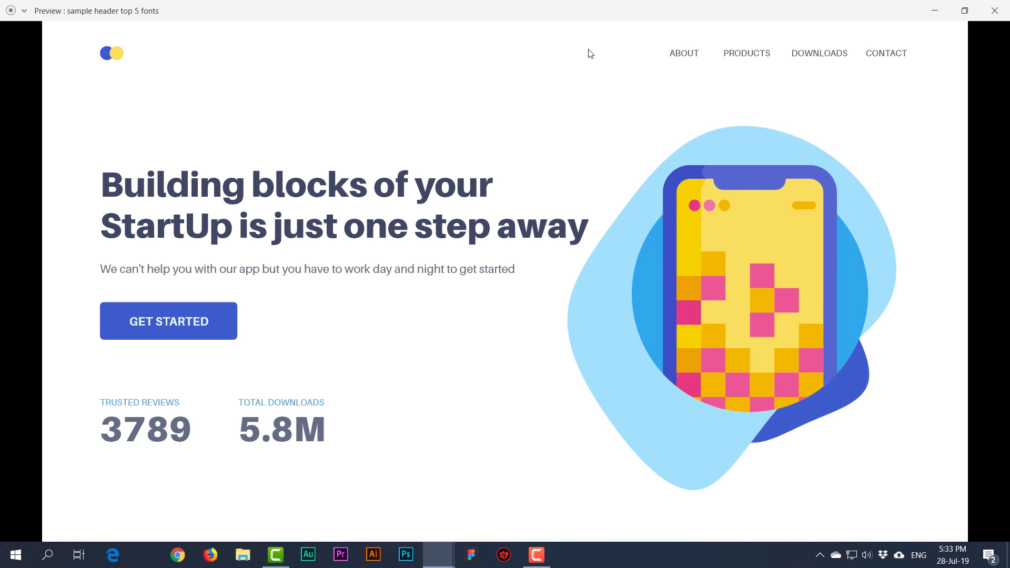
click(995, 12)
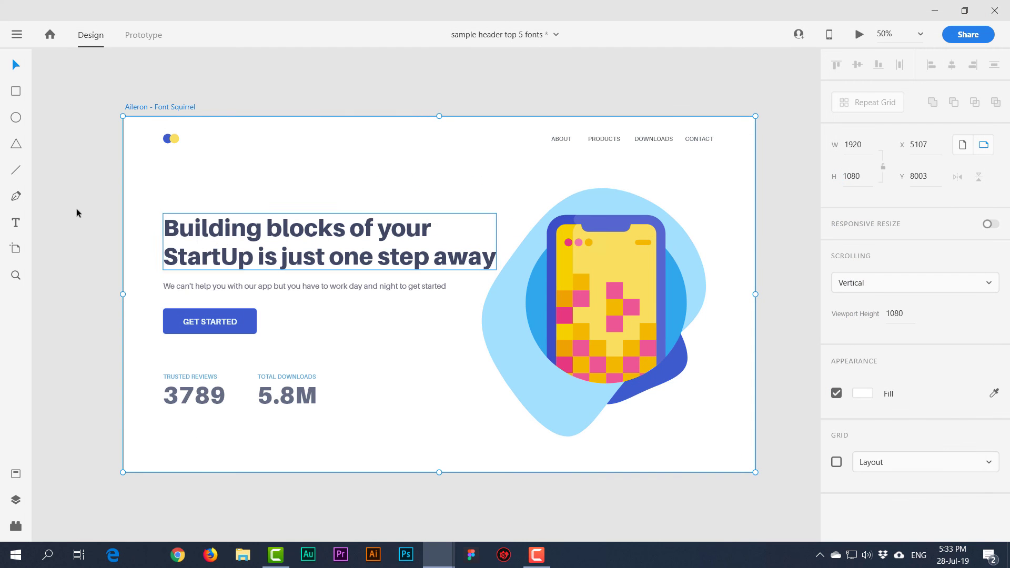
Step: Review all columns of font artboards in an overview, and return to the Barlow - Google Font artboard at the start of the first column
click(93, 203)
scroll(409, 217, down, 5)
drag(409, 217, 372, 471)
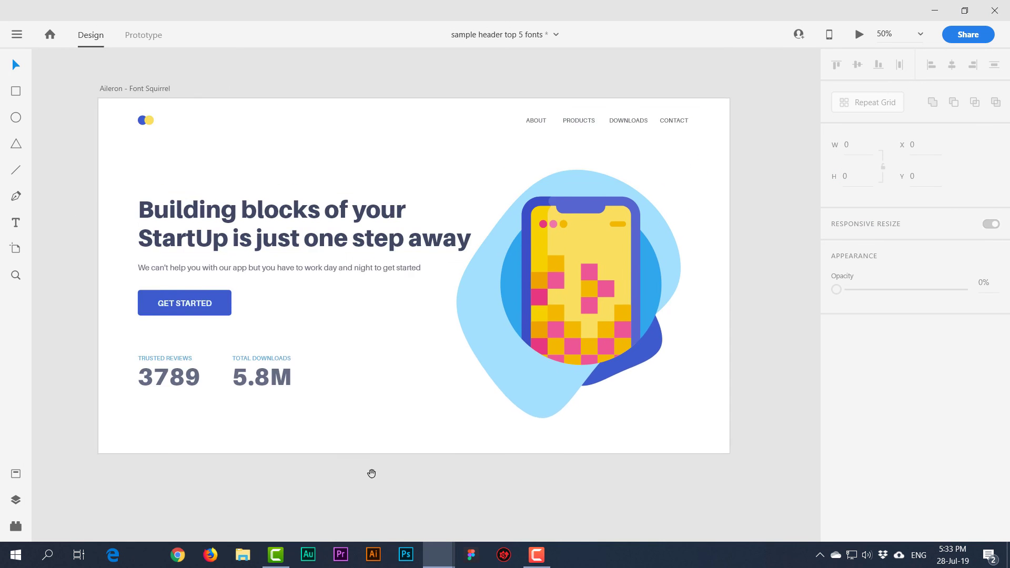
drag(403, 273, 419, 354)
scroll(422, 354, down, 15)
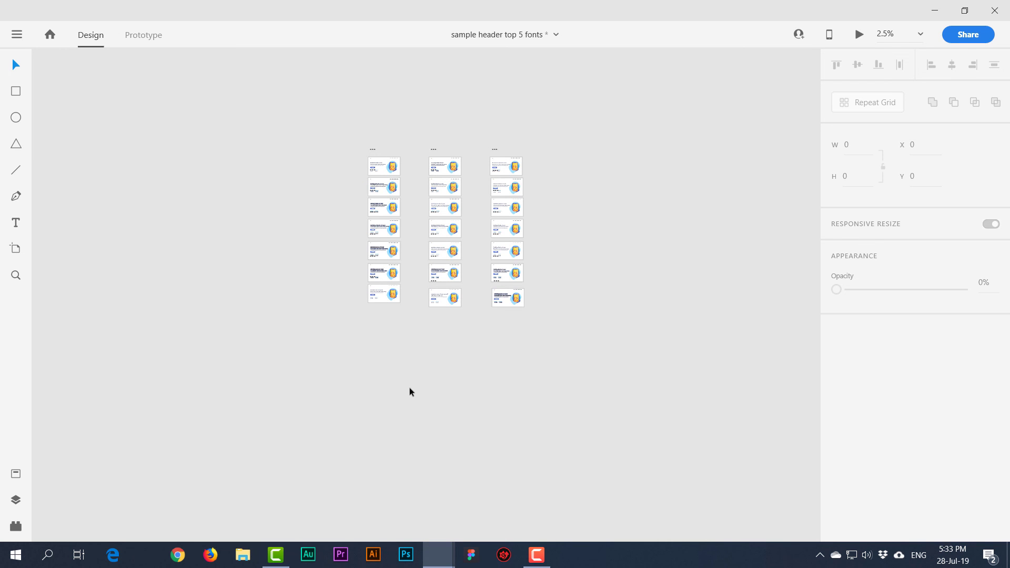
key(ctrl+0)
scroll(411, 390, up, 5)
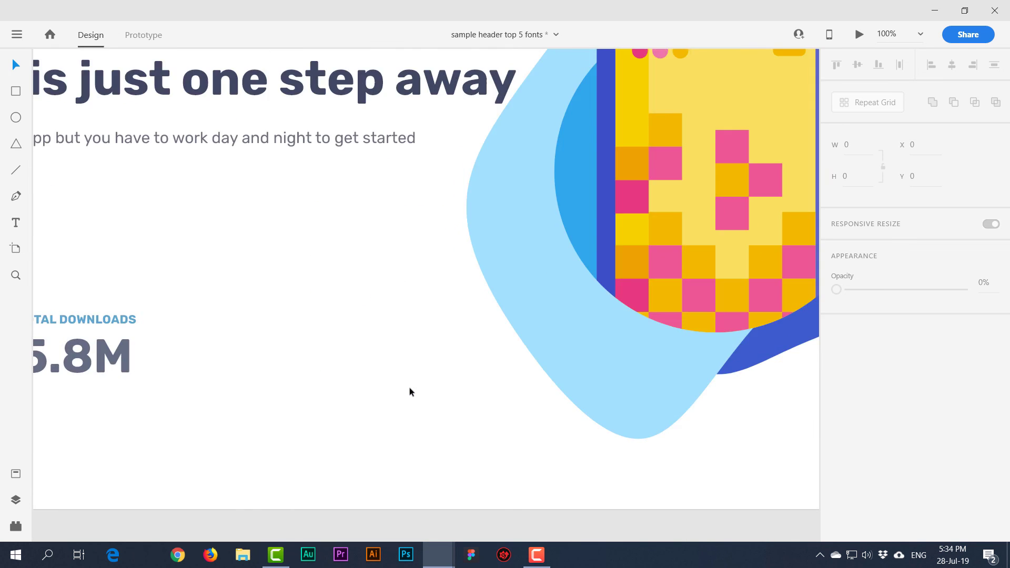
scroll(410, 391, down, 1)
scroll(295, 271, down, 2)
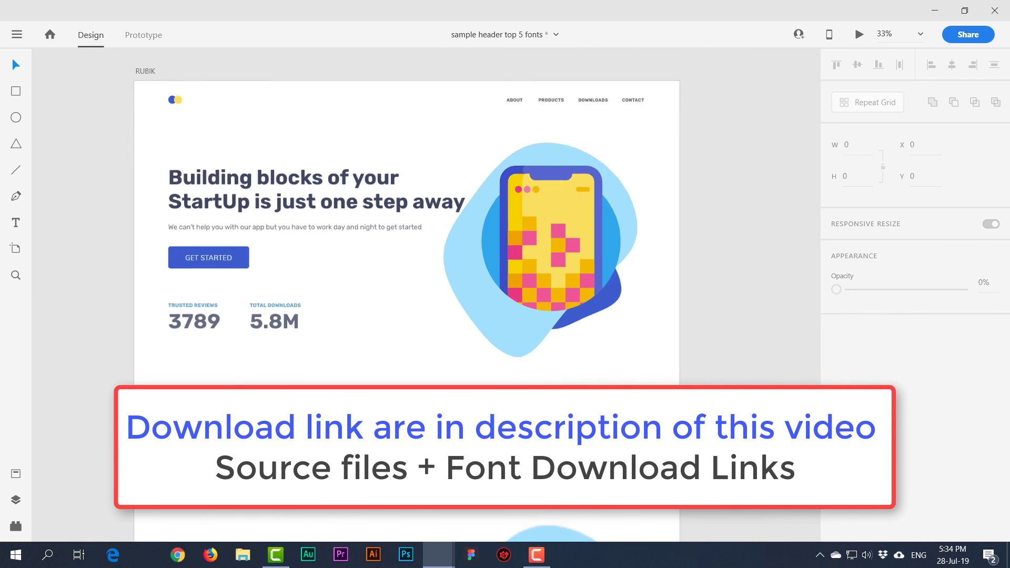
scroll(294, 271, left, 5)
scroll(427, 295, up, 5)
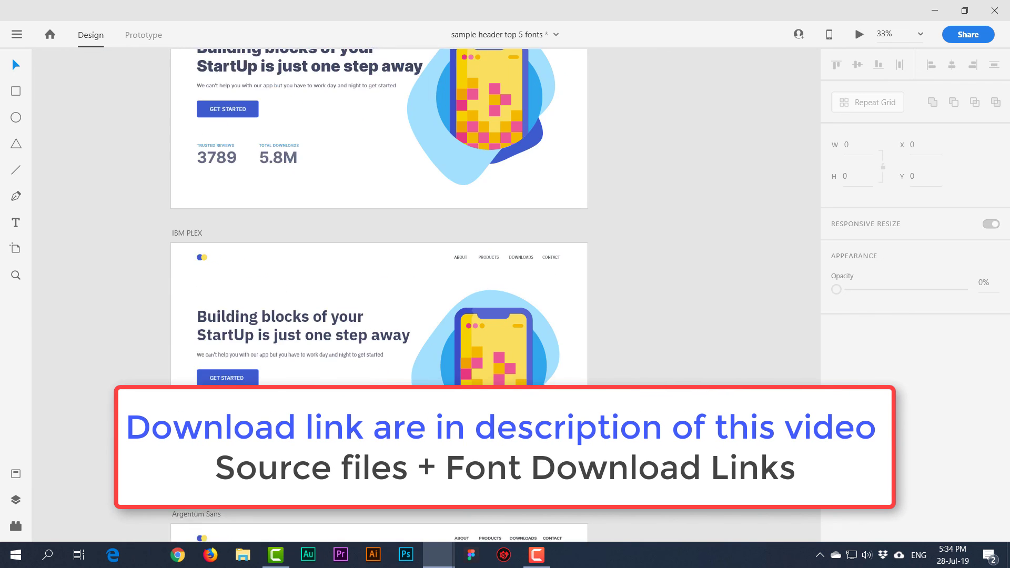
drag(502, 188, 442, 200)
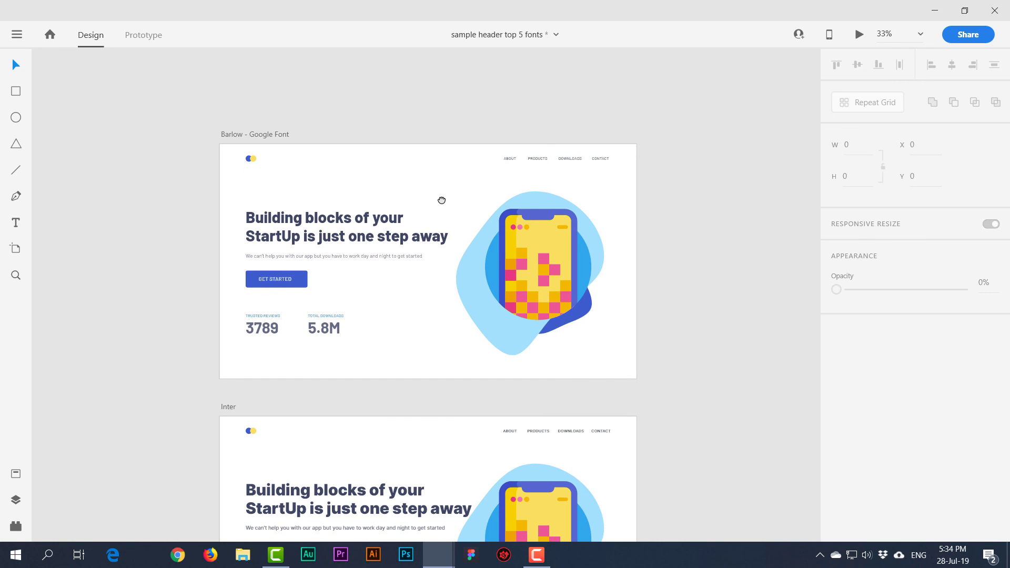
drag(469, 300, 455, 254)
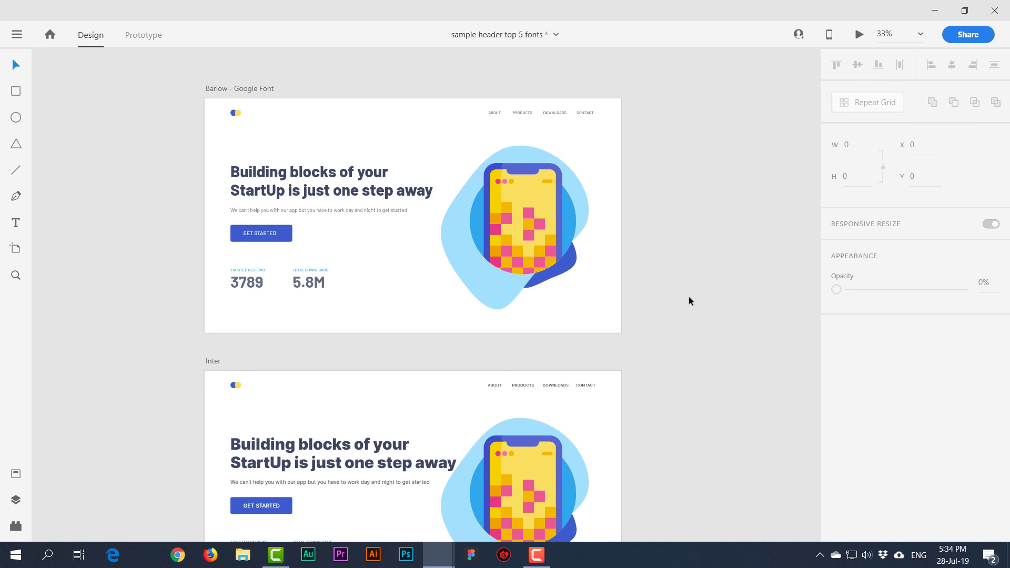
drag(669, 414, 647, 234)
click(191, 186)
click(142, 200)
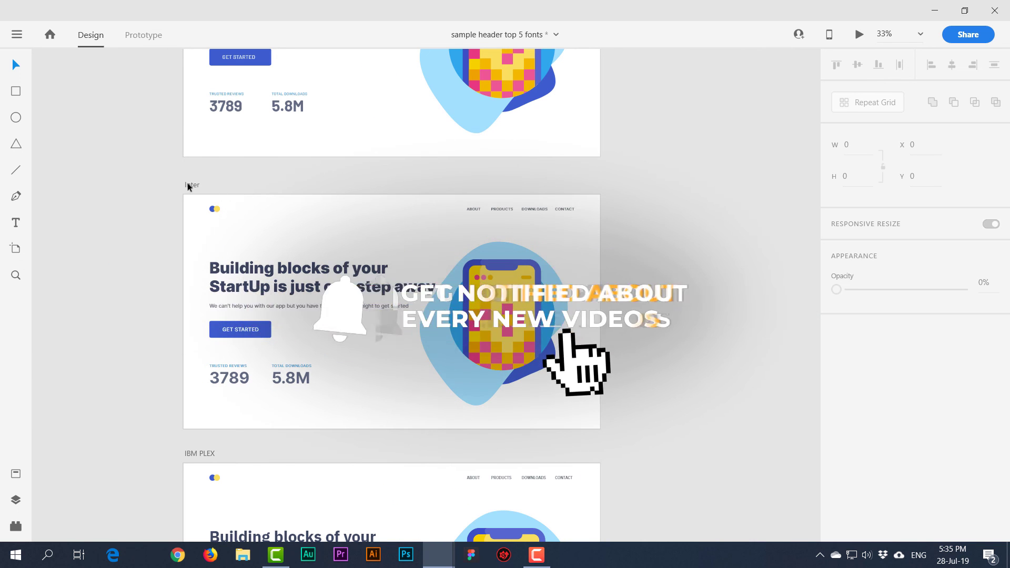
drag(397, 191, 403, 277)
scroll(403, 277, down, 1)
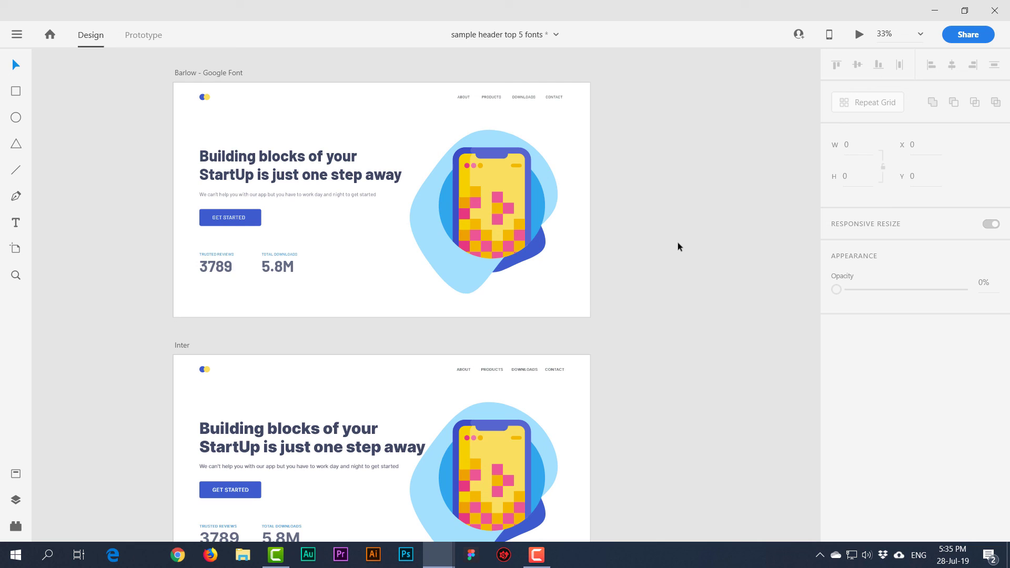
click(201, 73)
click(84, 107)
drag(195, 75, 332, 99)
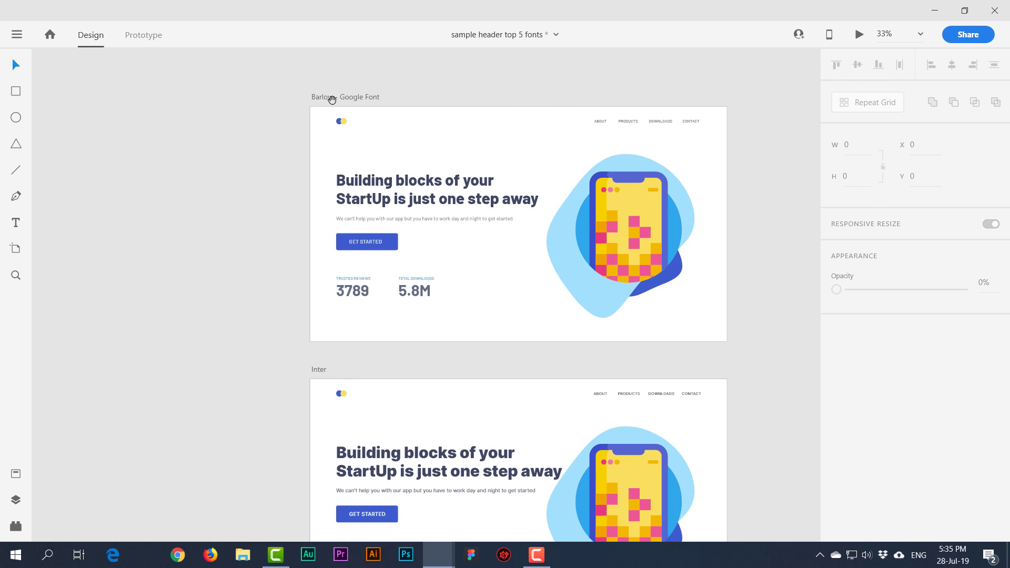